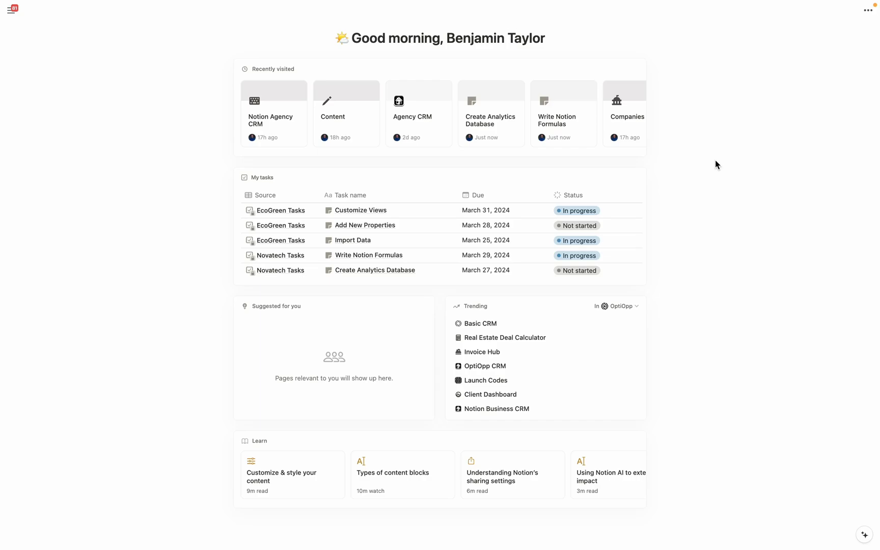
- Open the workspace sidebar and go to Agency CRM > Client Portal > EcoGreen Portal
left_click(11, 10)
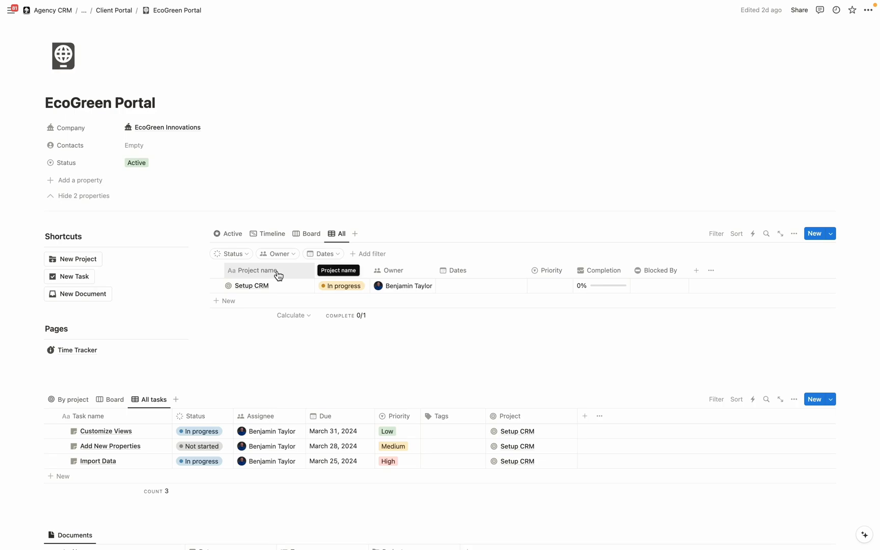
- Scroll through the EcoGreen Portal page and open its Share options
scroll(694, 350, "down", 3)
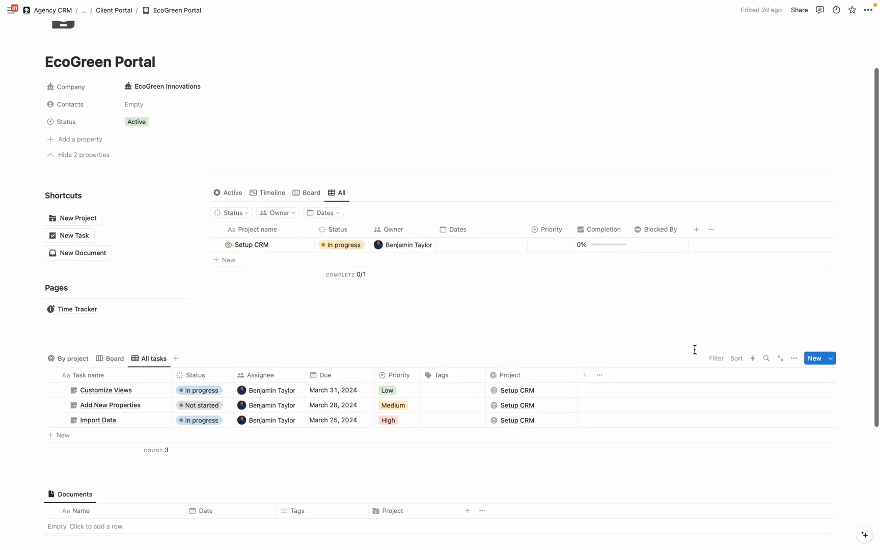
scroll(695, 349, "down", 2)
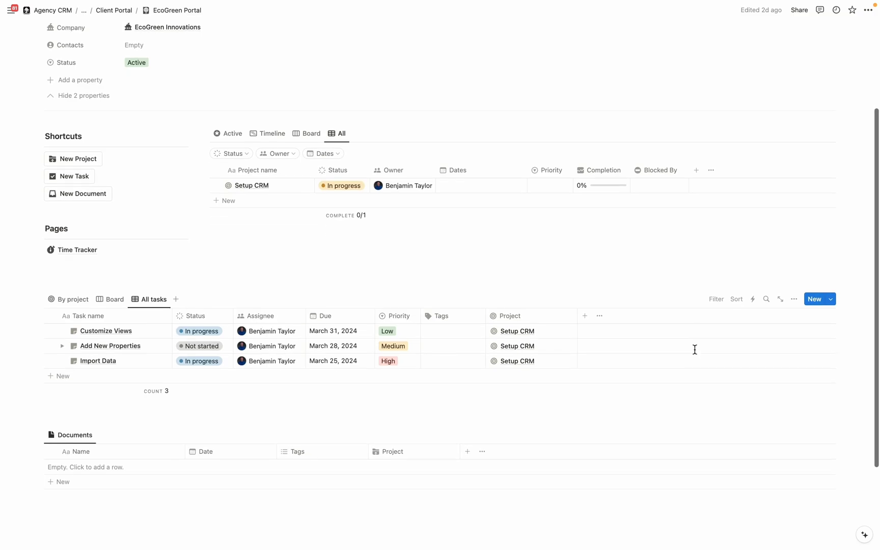
scroll(694, 349, "down", 1)
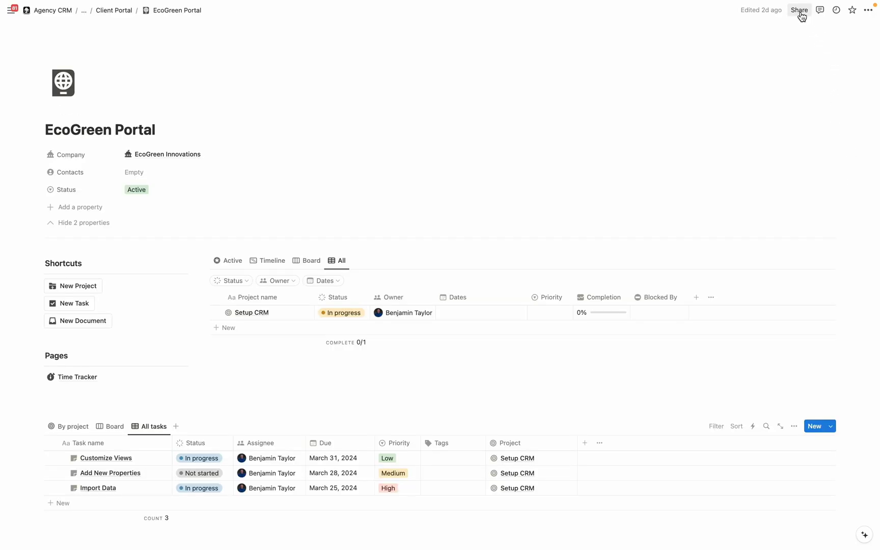
left_click(800, 10)
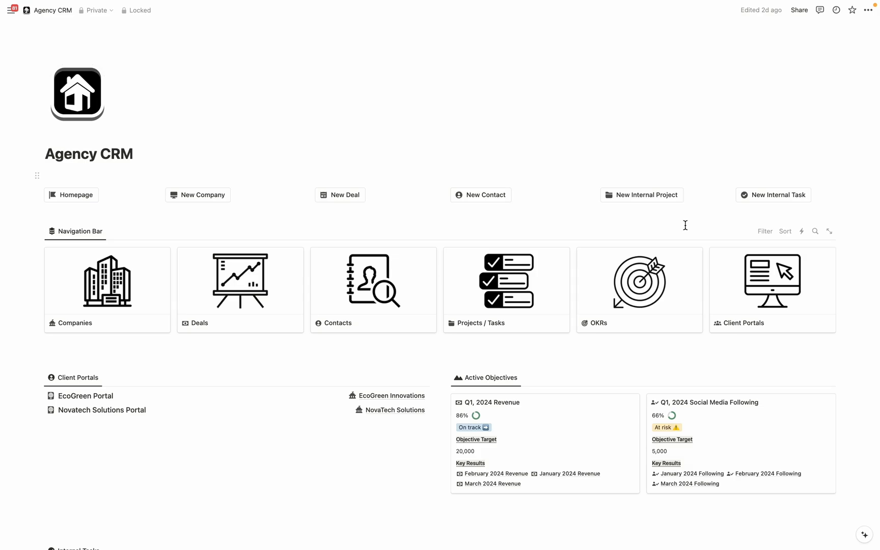
scroll(389, 389, "down", 3)
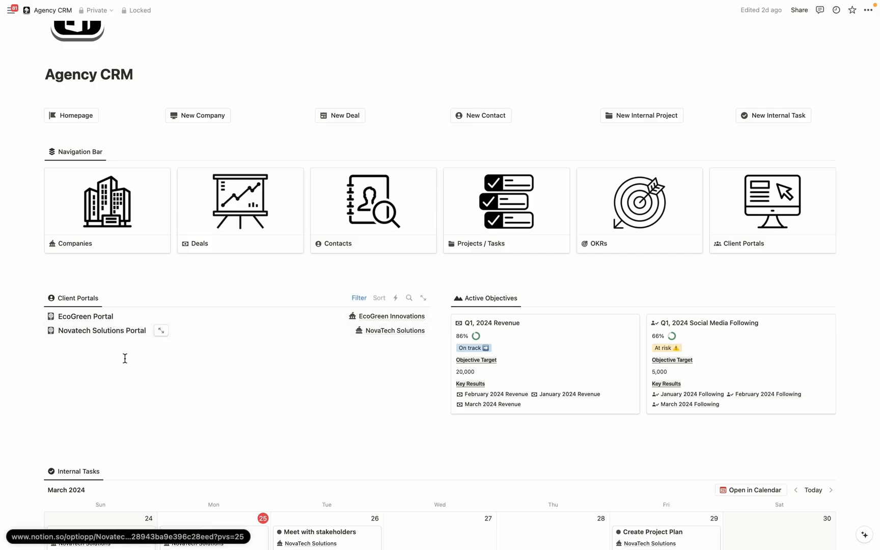
scroll(609, 356, "down", 2)
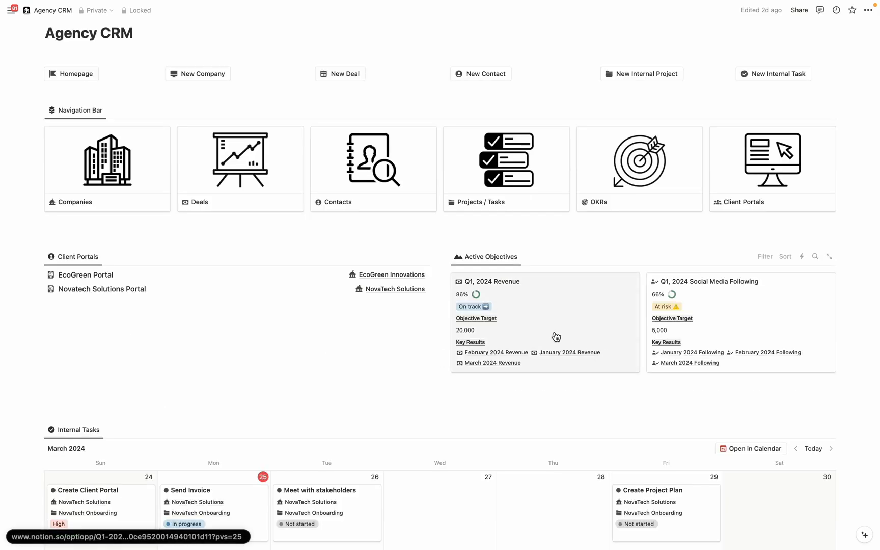
scroll(390, 332, "down", 7)
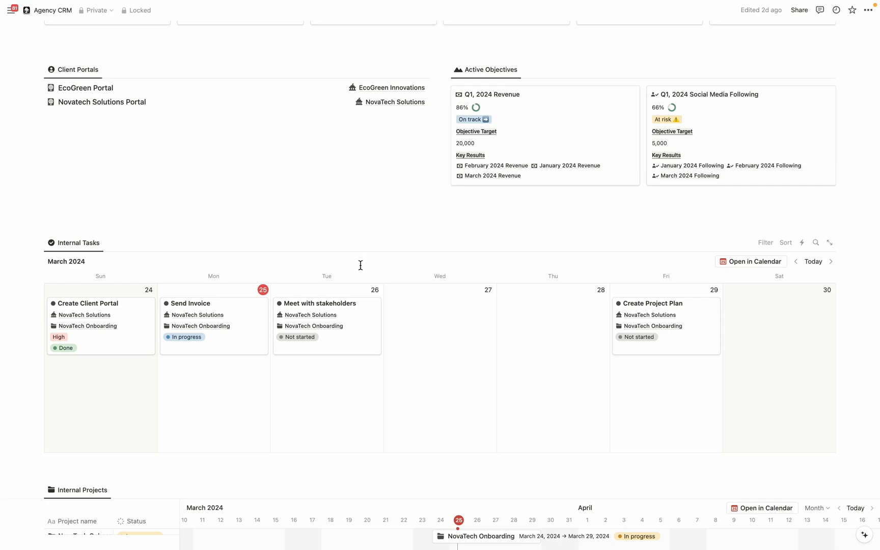
scroll(403, 395, "down", 1)
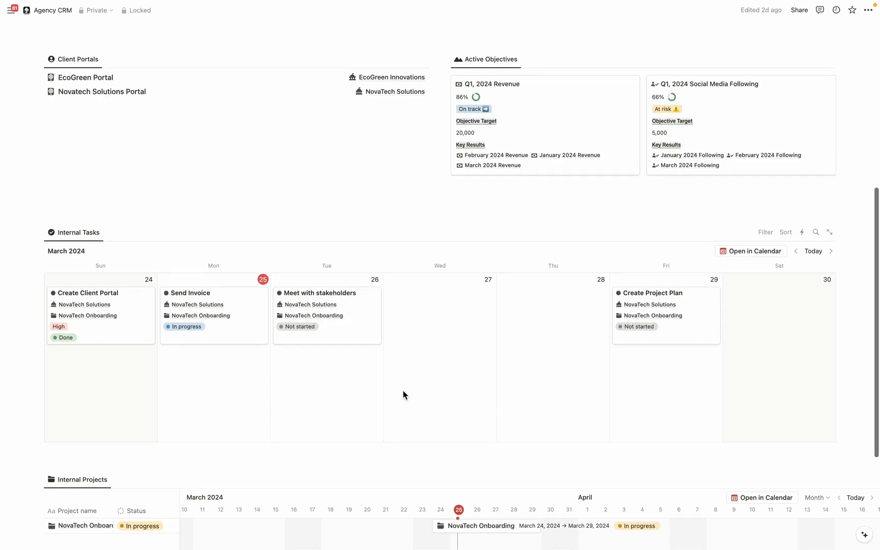
scroll(403, 395, "down", 6)
scroll(360, 387, "right", 5)
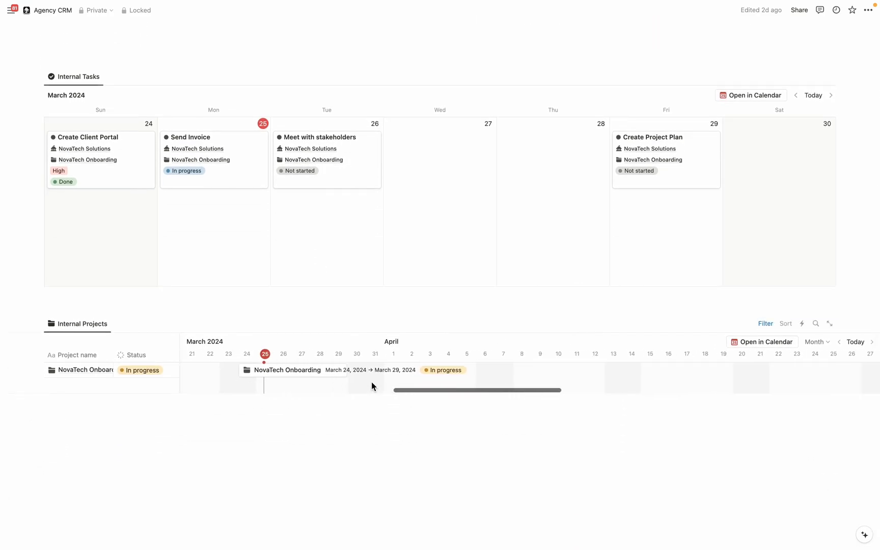
scroll(372, 386, "left", 5)
scroll(198, 334, "up", 15)
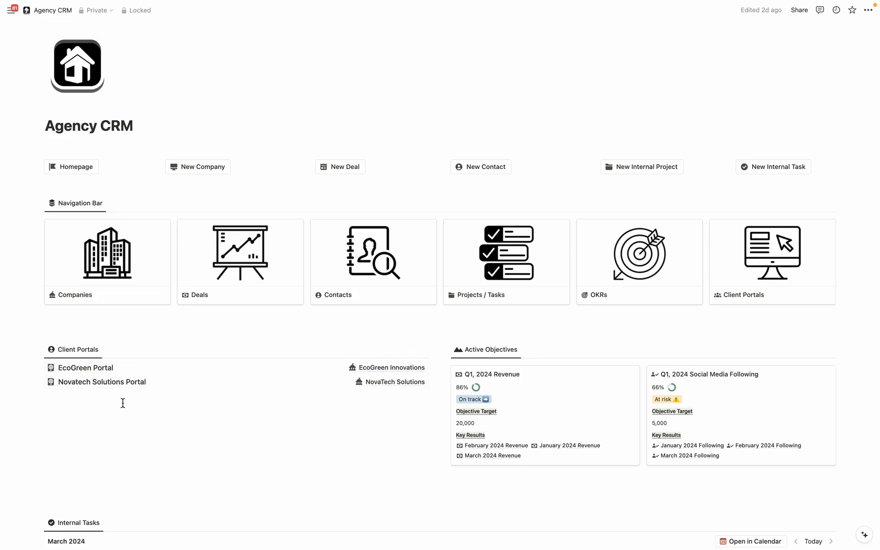
scroll(116, 405, "up", 1)
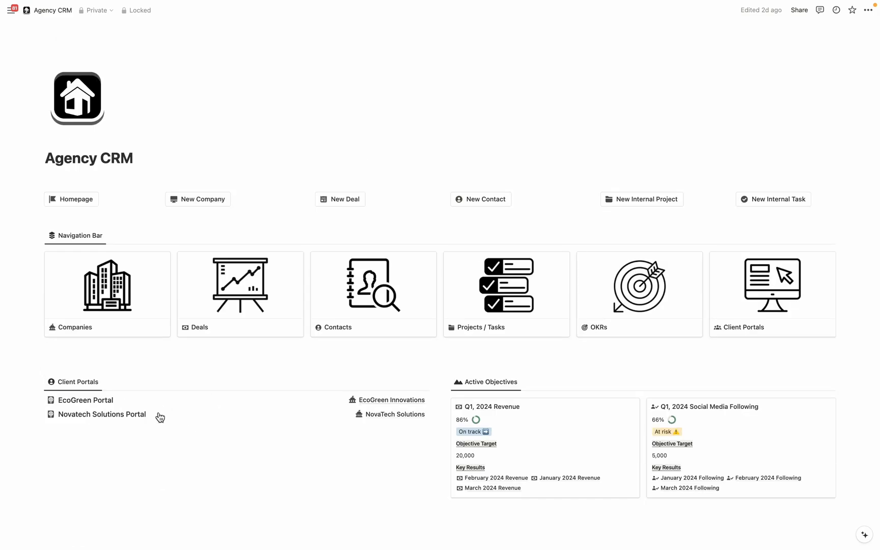
- Open the Companies database and view its Customers, Prospects and By LTV views
left_click(116, 296)
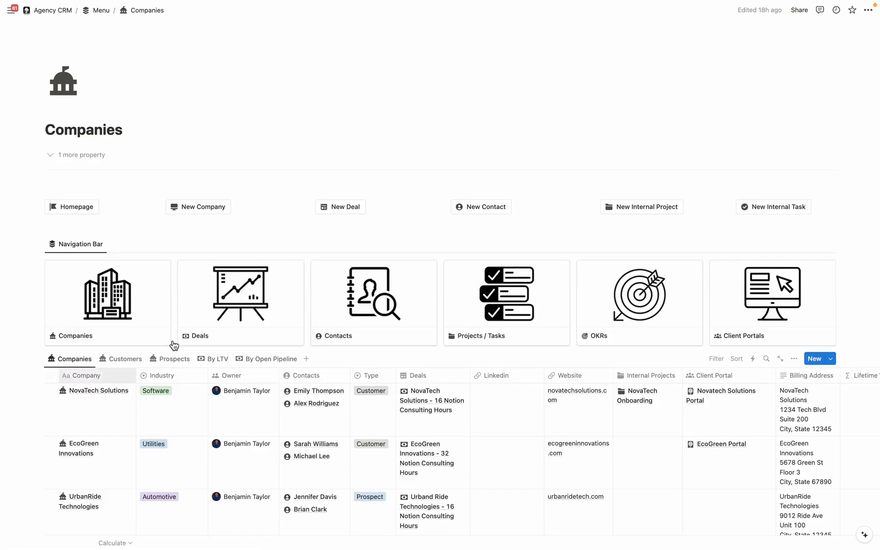
scroll(213, 309, "down", 5)
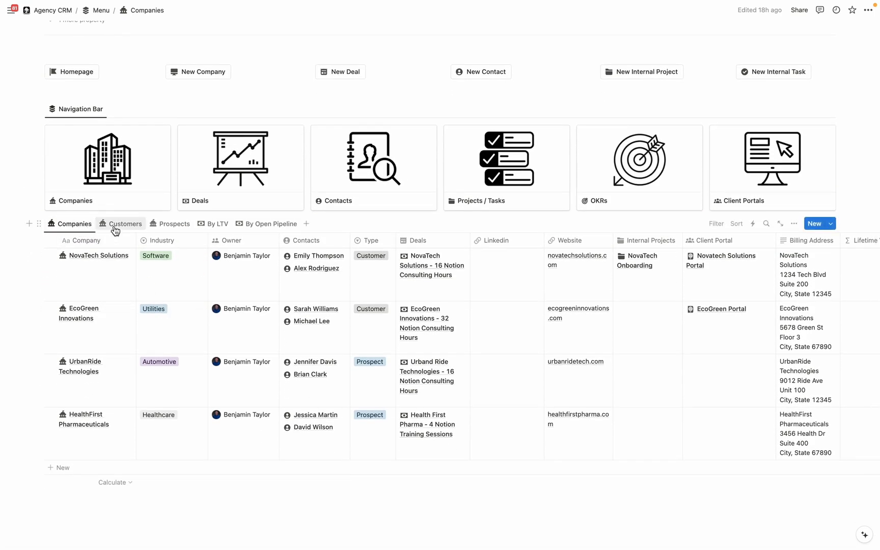
left_click(116, 230)
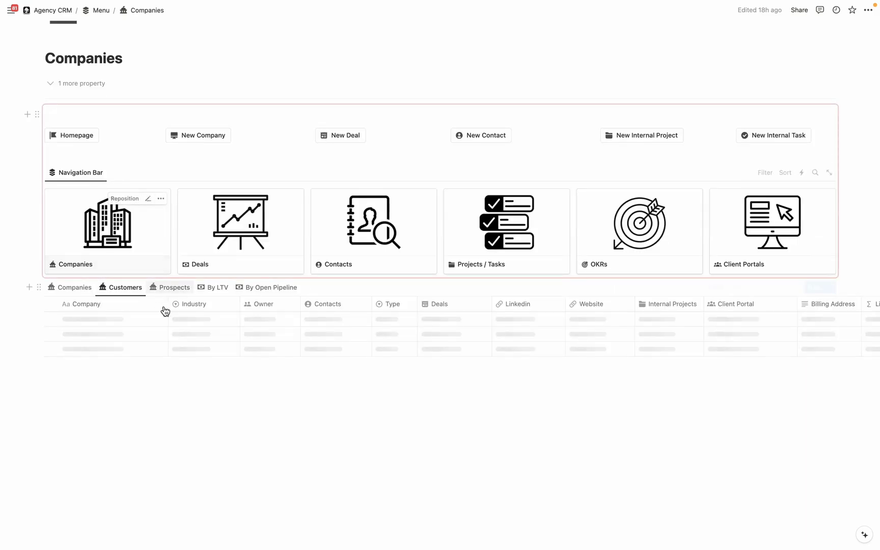
left_click(179, 291)
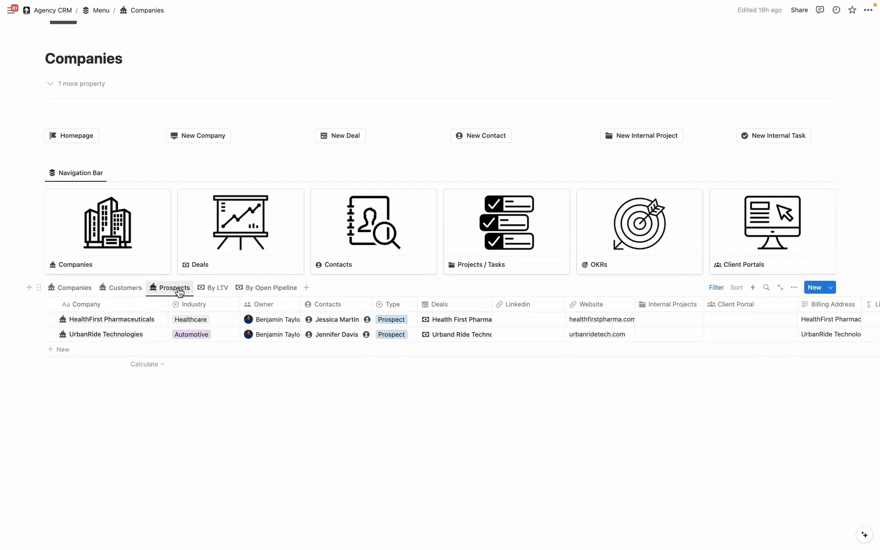
left_click(214, 287)
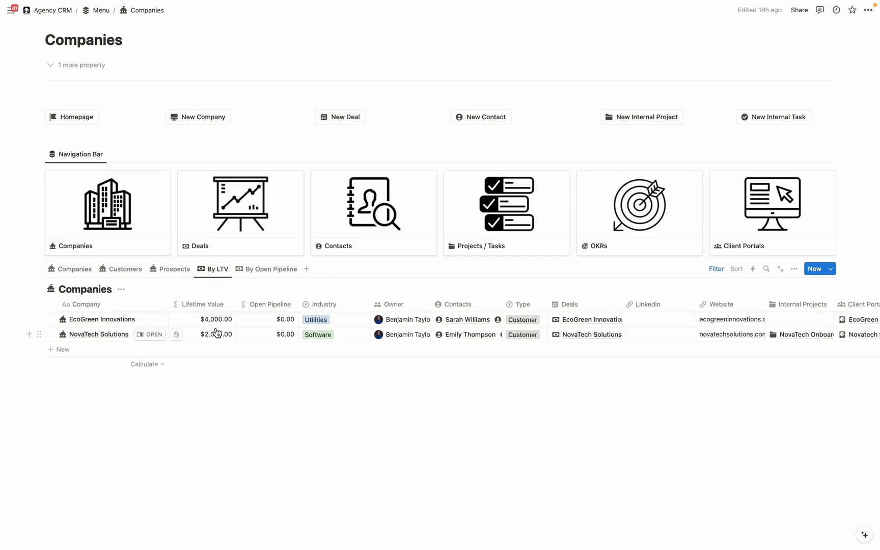
- Switch to the By Open Pipeline view and scroll across, leaving UrbanRide Technologies' Type unchanged
left_click(265, 269)
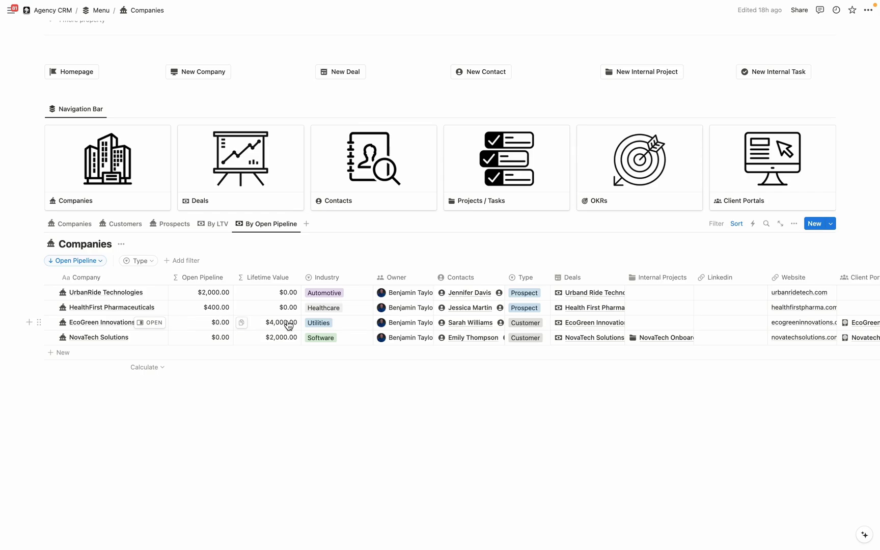
scroll(332, 303, "right", 5)
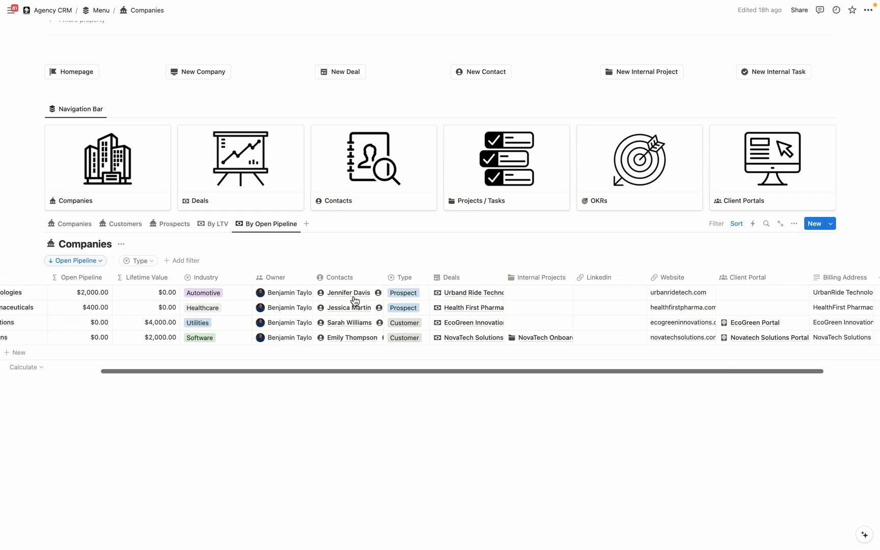
scroll(334, 311, "right", 2)
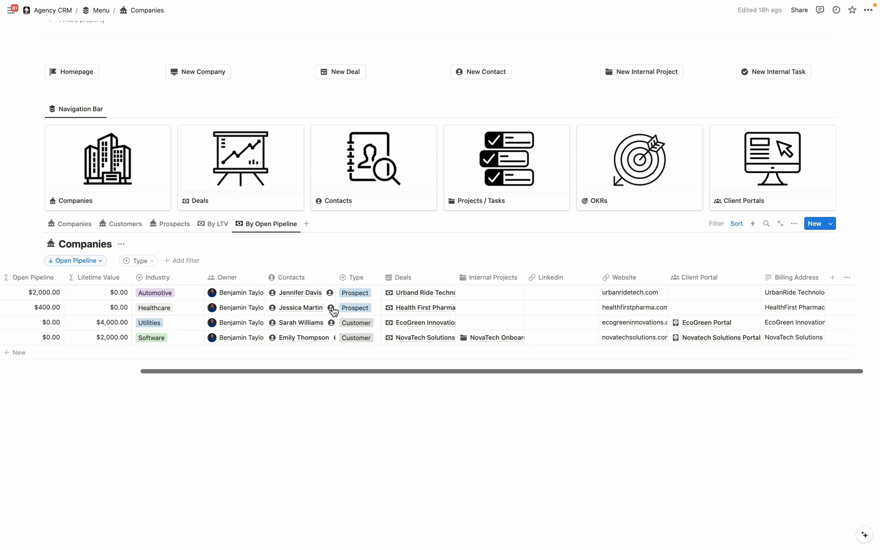
left_click(346, 300)
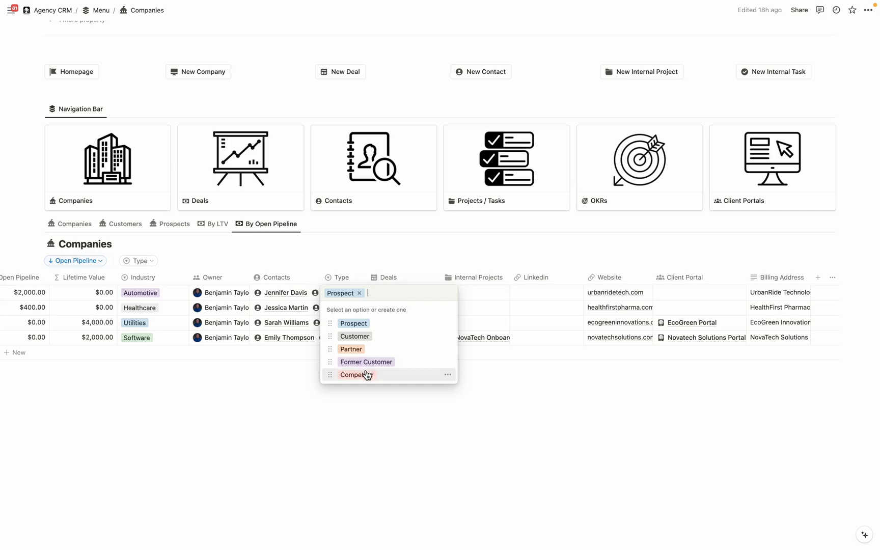
key("Escape")
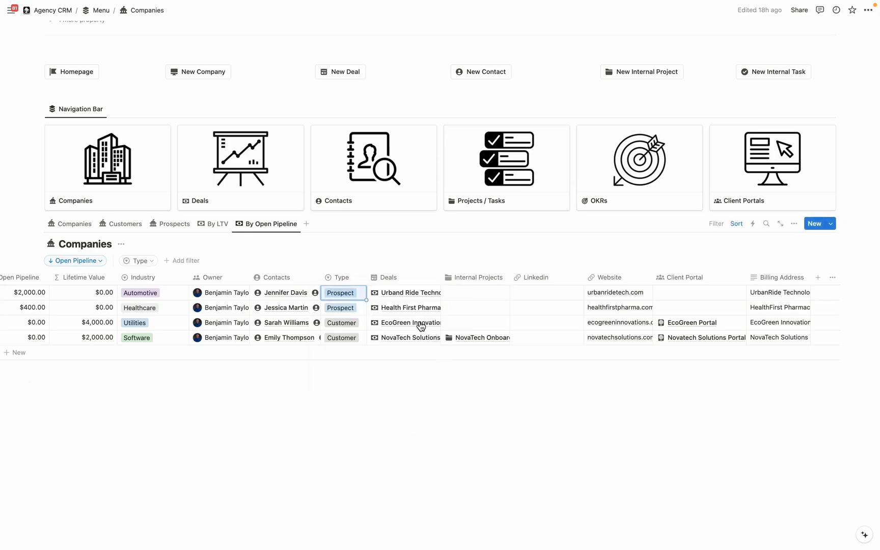
scroll(428, 331, "right", 1)
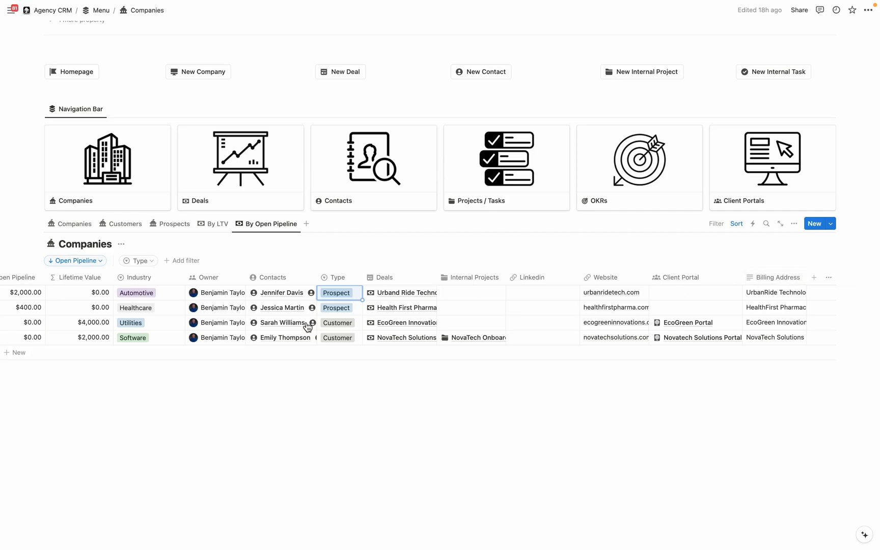
- Add a new company named 'Demo Company' from the full companies list
left_click(72, 225)
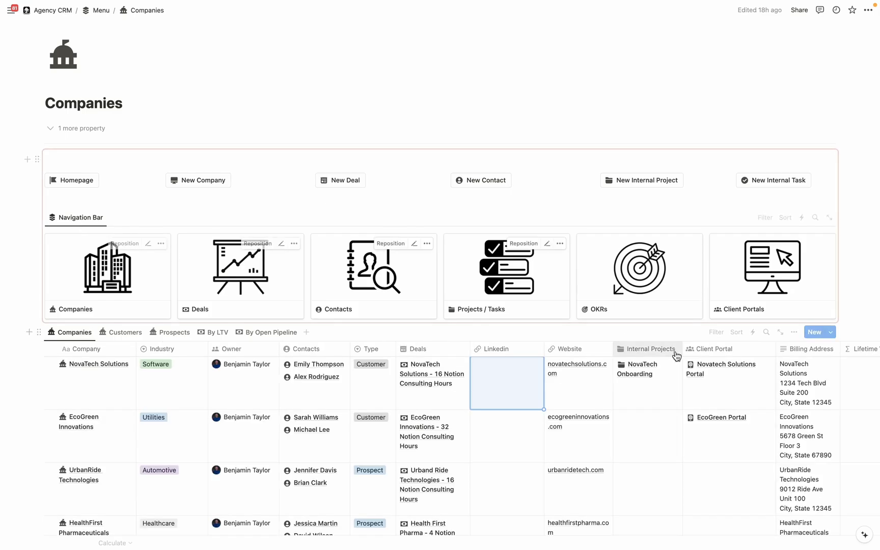
scroll(603, 429, "down", 3)
left_click(815, 244)
left_click_drag(476, 47, 351, 47)
key("BackSpace")
type("Demo Company")
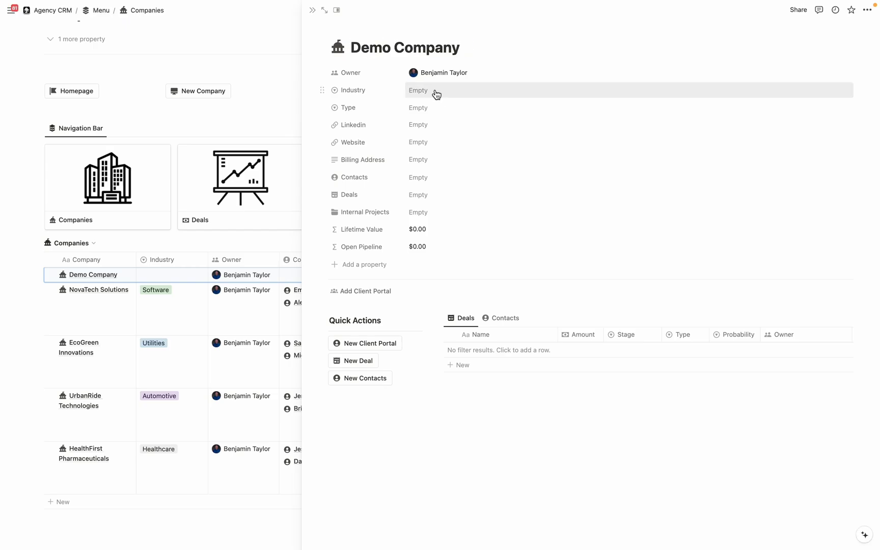
- Set Demo Company's industry to Technology and its type to Prospect
left_click(421, 92)
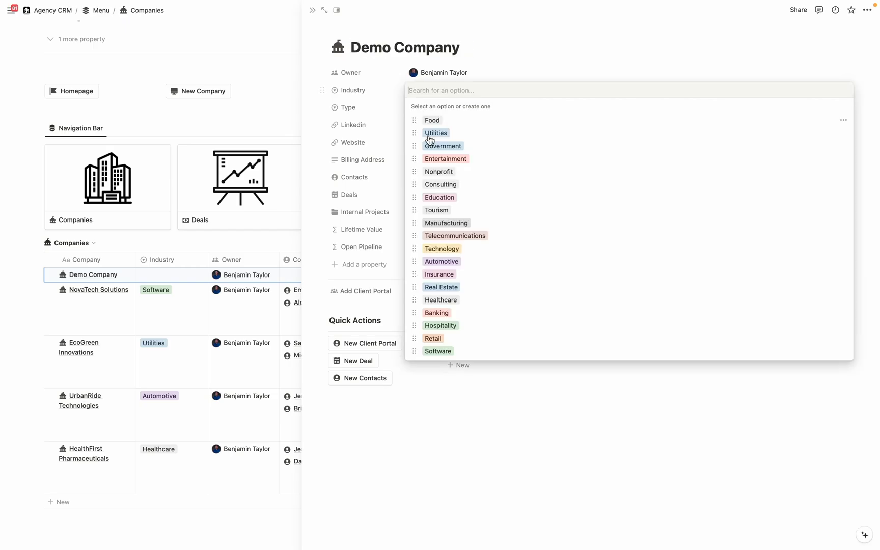
left_click(465, 250)
left_click(415, 108)
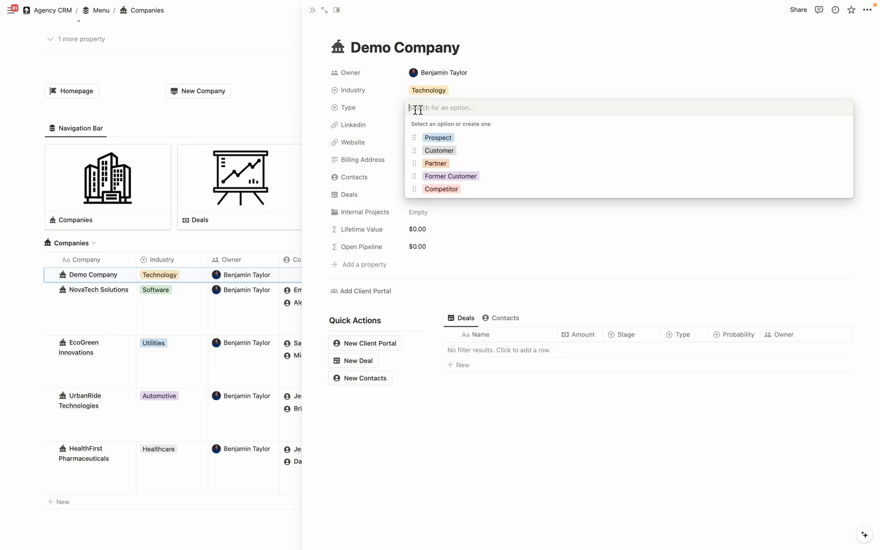
left_click(443, 138)
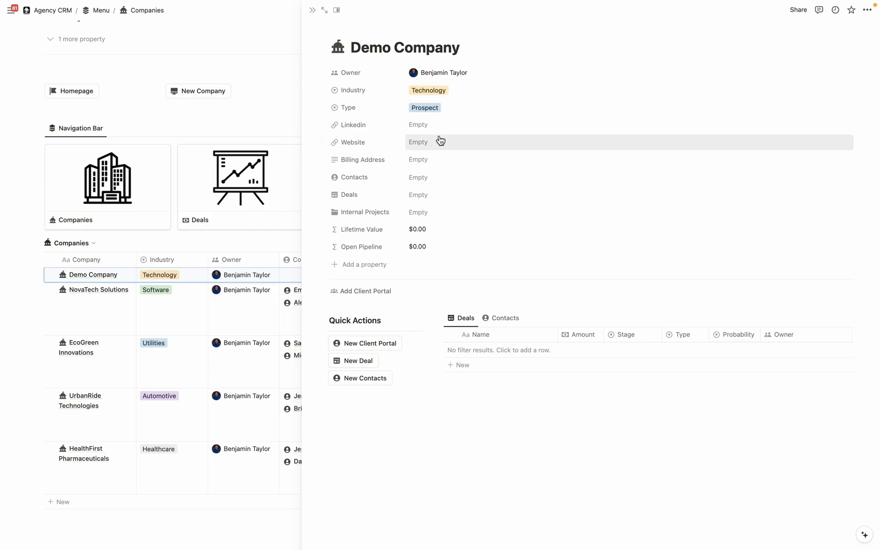
- Enter website 'w.company.com' and billing address '123 billing way', then add a linked contact
left_click(419, 142)
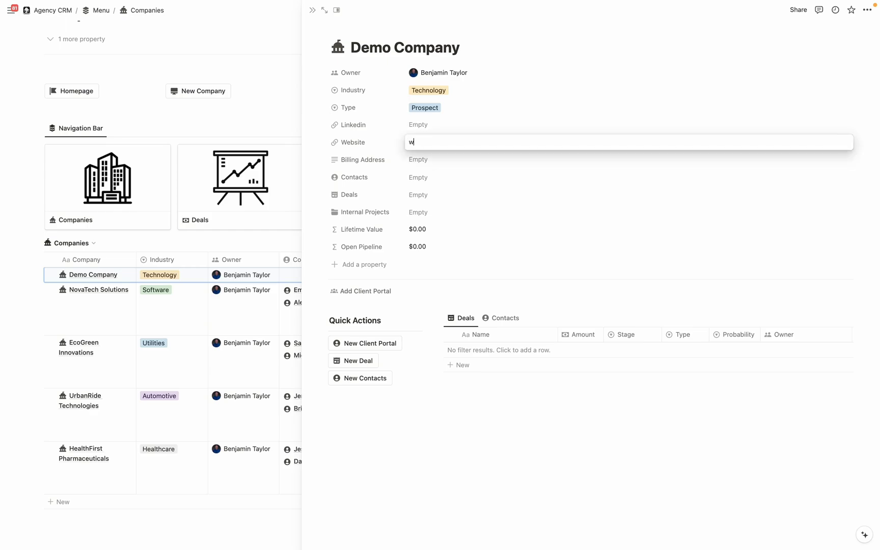
type("w.company.com")
key("Tab")
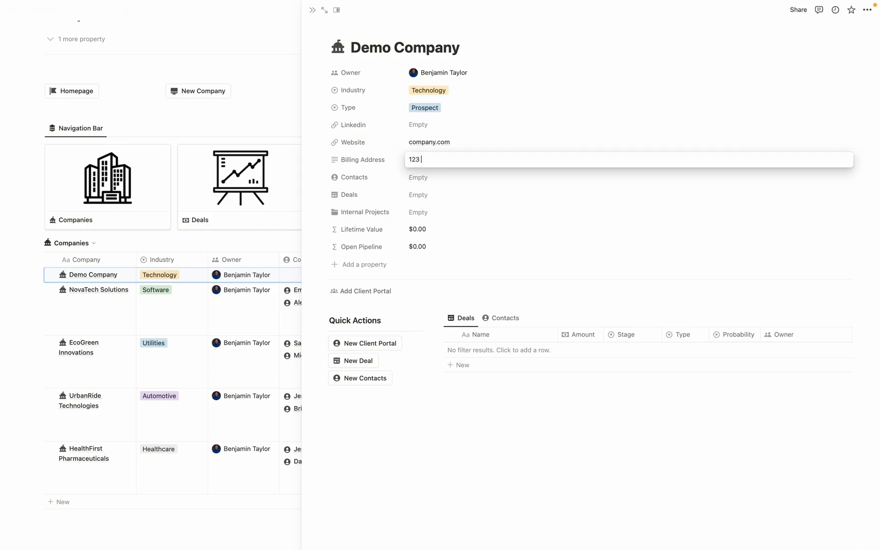
type("123 billing way")
key("Return")
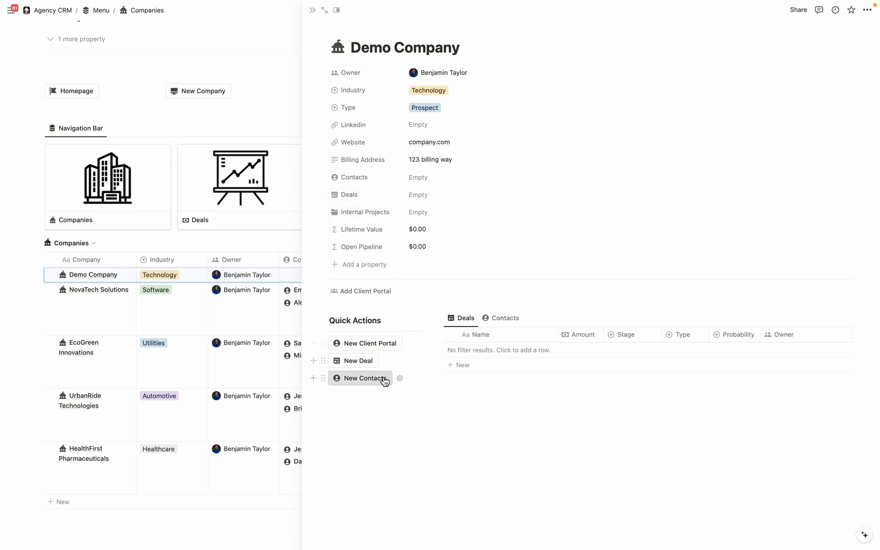
left_click(363, 385)
- Create a new contact linked to Demo Company and name it Demo Contact
left_click(359, 384)
left_click(360, 384)
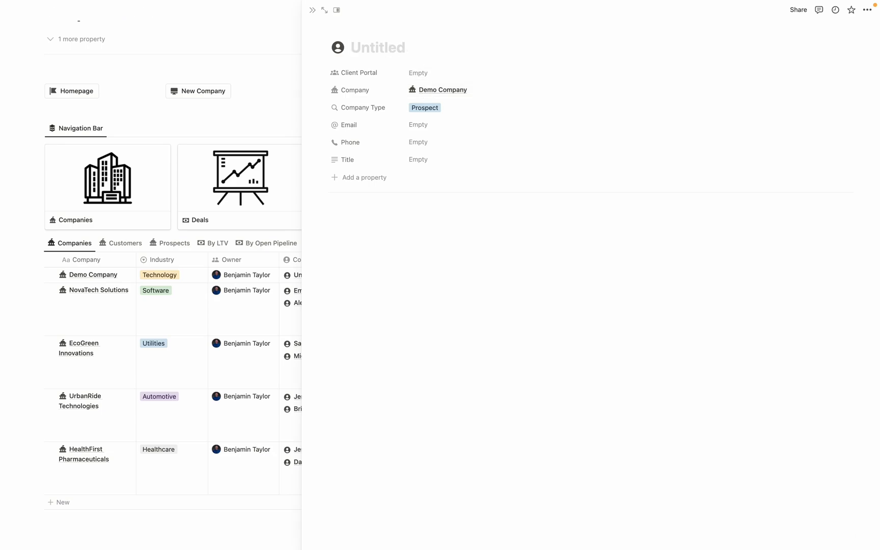
type("Demo Contact")
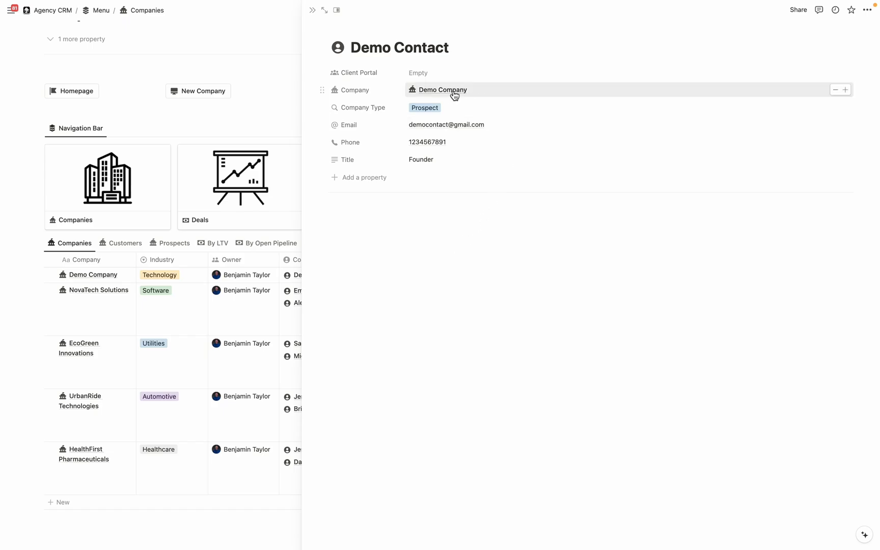
- Return to Demo Company and view its Contacts list, then its Deals list
left_click(455, 96)
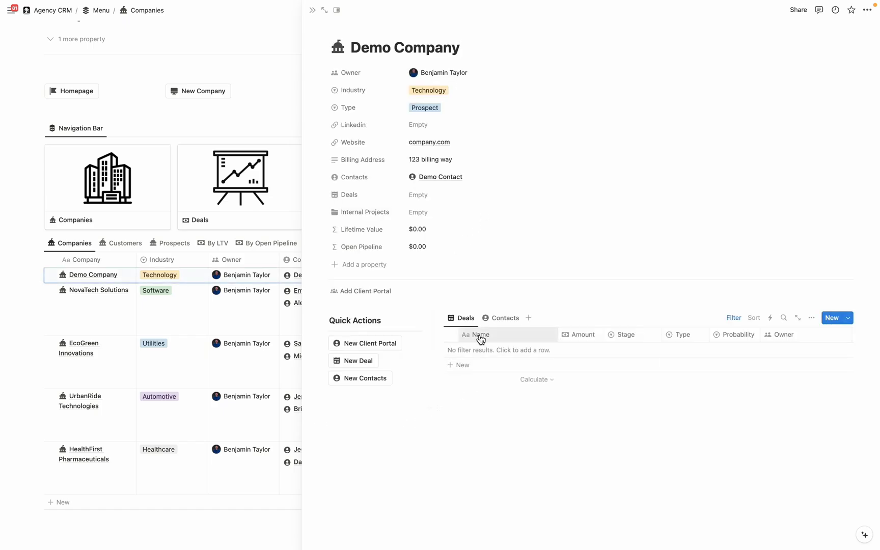
left_click(494, 322)
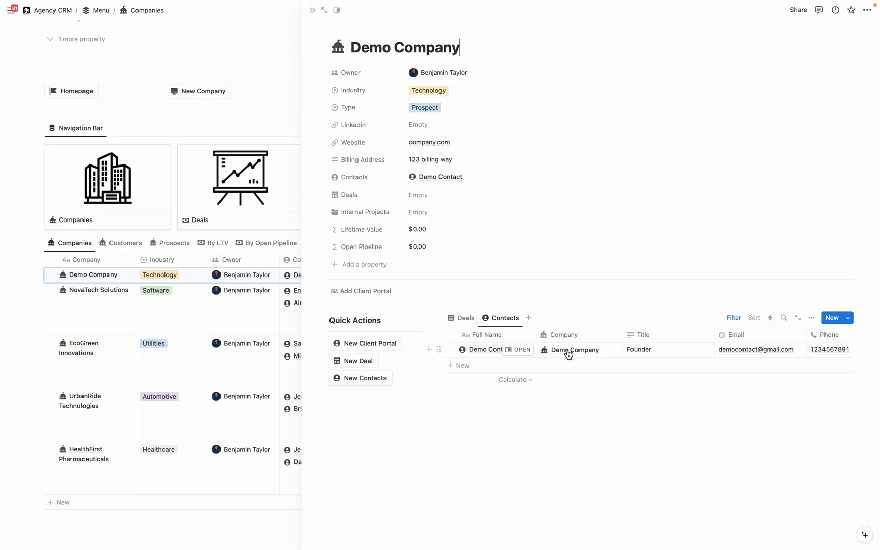
left_click(463, 318)
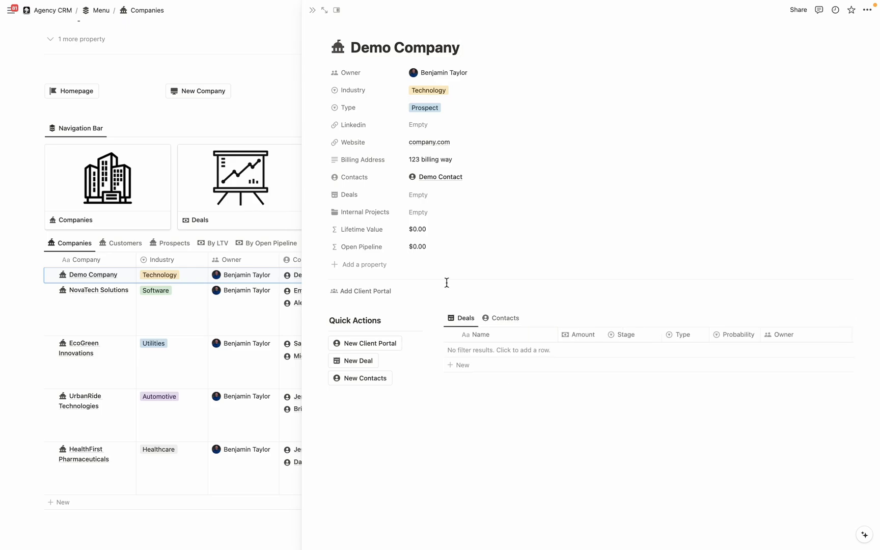
- Add a Demo Company deal named '16 Hours Notion Consulting' with amount $2,000
left_click(465, 366)
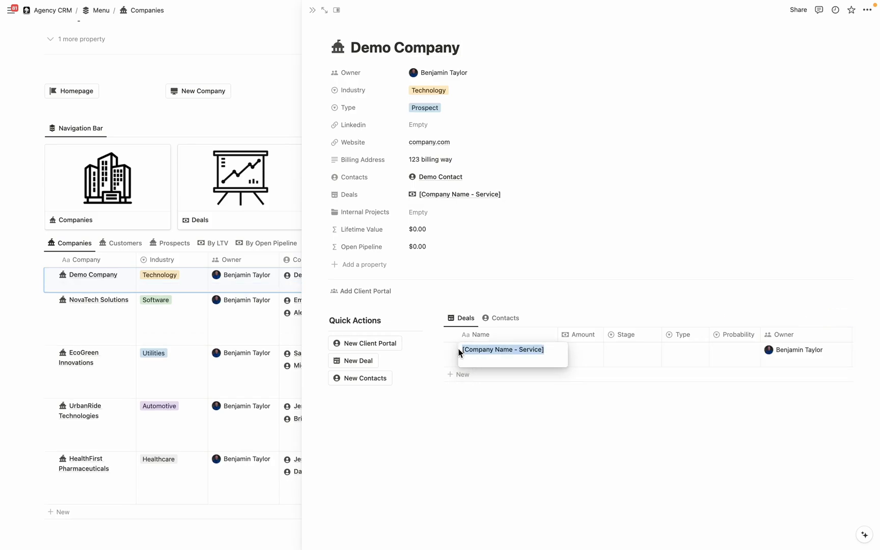
key("BackSpace")
type("Demo Company -")
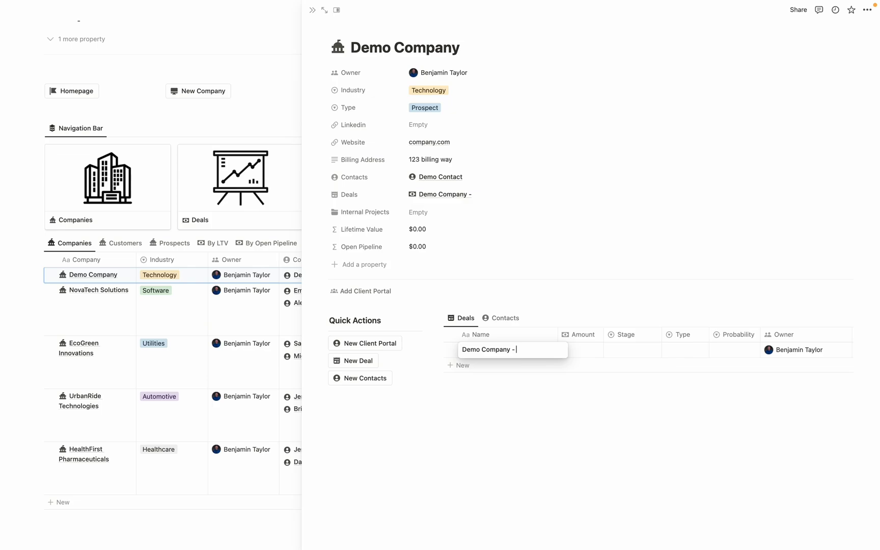
type("16 Hours Notion Consulting")
key("Return")
left_click(582, 353)
type("2000")
key("Return")
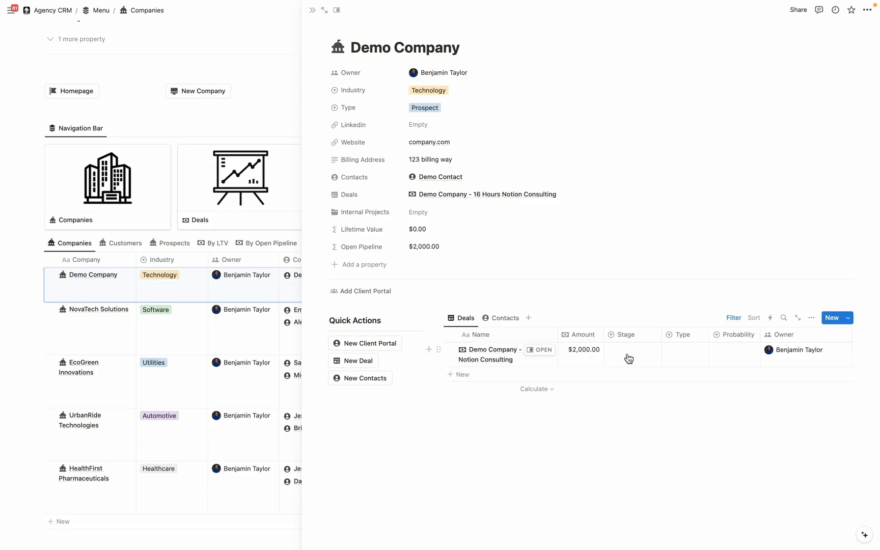
- Set the deal's stage to Closed Won, type to New and probability to High
left_click(627, 356)
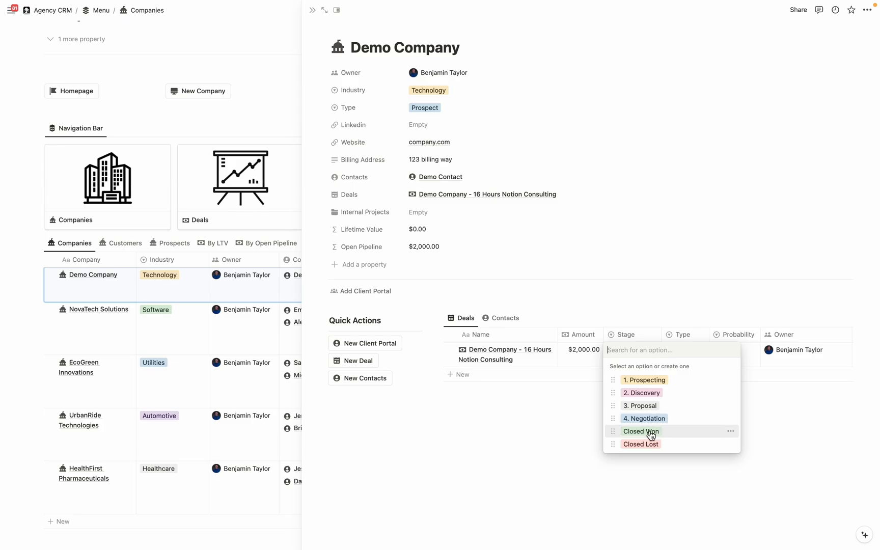
left_click(651, 432)
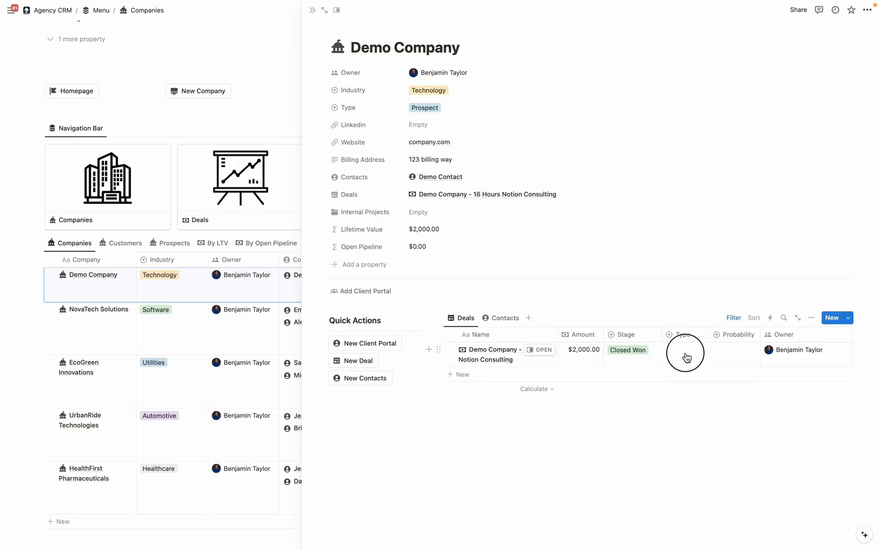
left_click(683, 356)
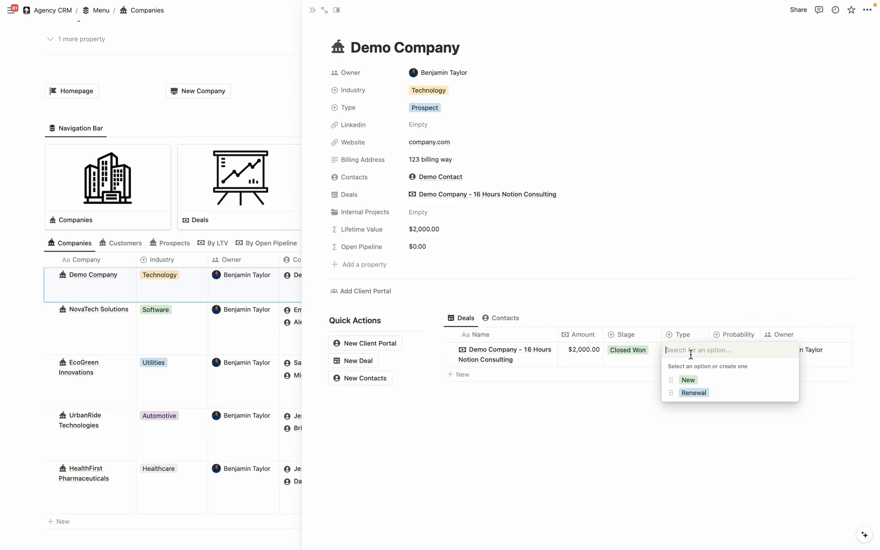
left_click(689, 380)
left_click(729, 355)
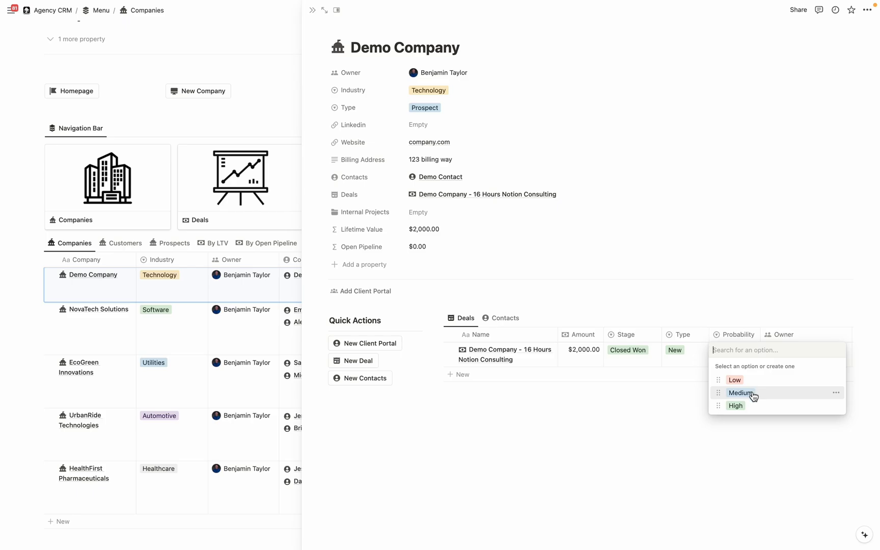
left_click(741, 407)
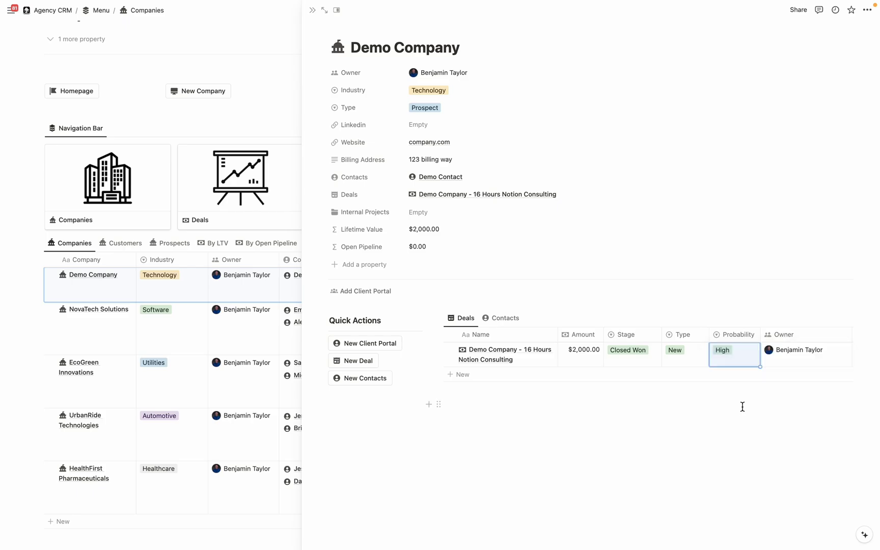
- Set the deal's close date to March 25, 2024 and change Demo Company's type to Customer
scroll(720, 364, "right", 5)
left_click(718, 355)
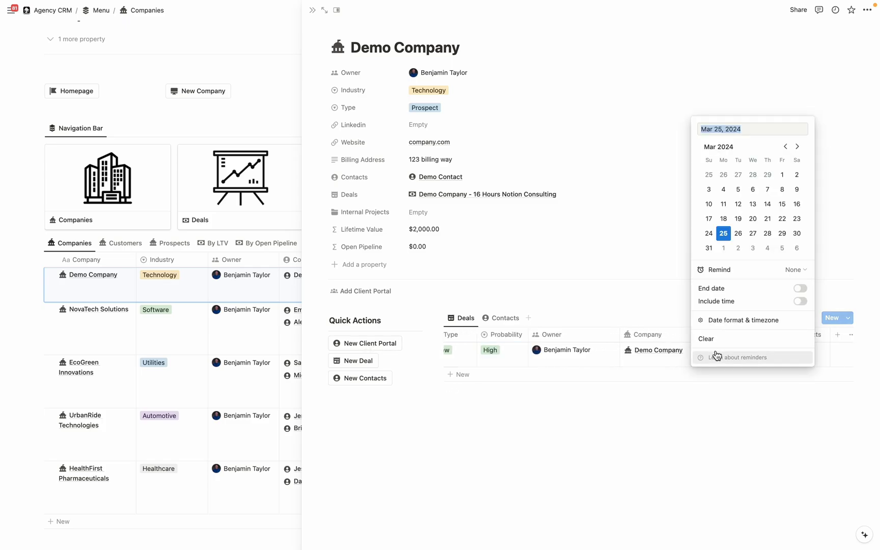
left_click(726, 235)
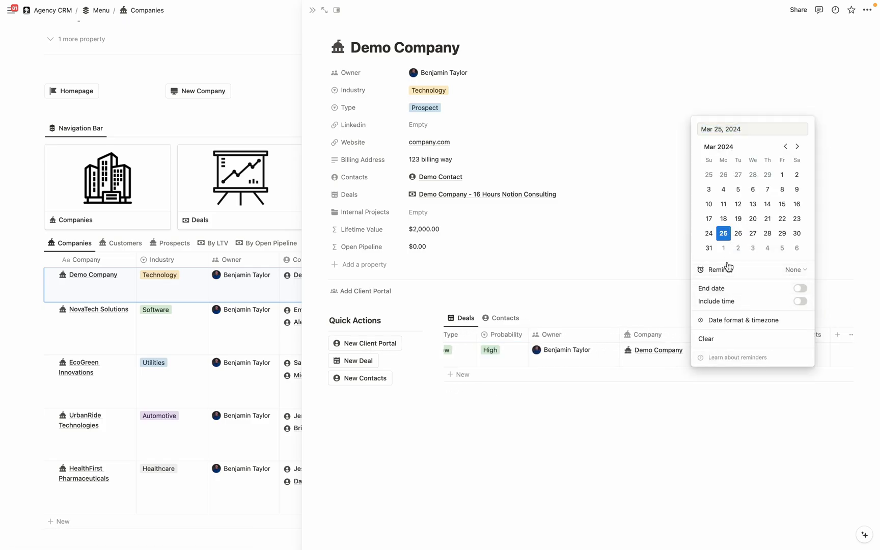
left_click(693, 401)
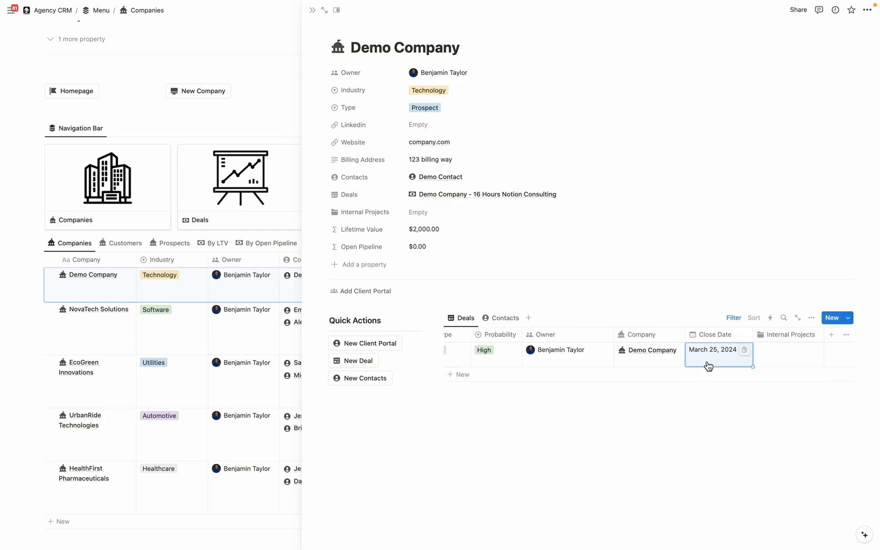
scroll(708, 366, "left", 2)
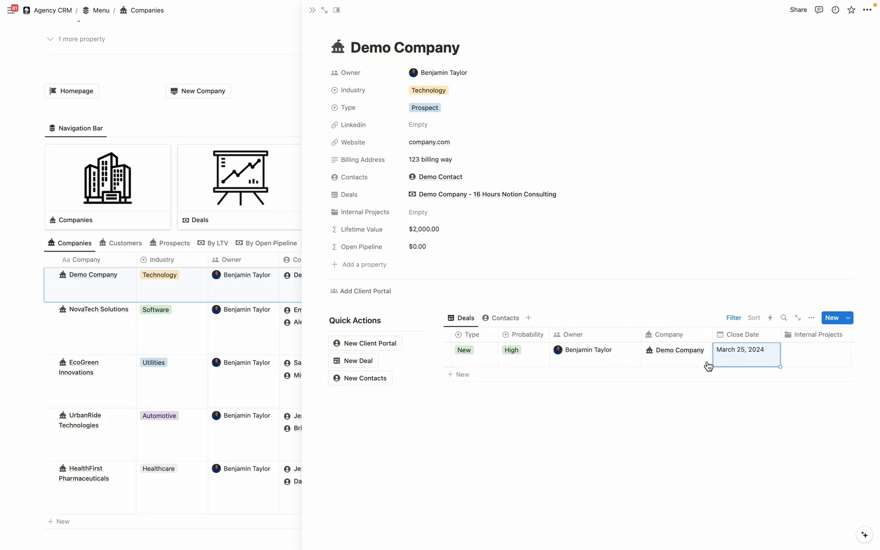
left_click(434, 111)
left_click(452, 153)
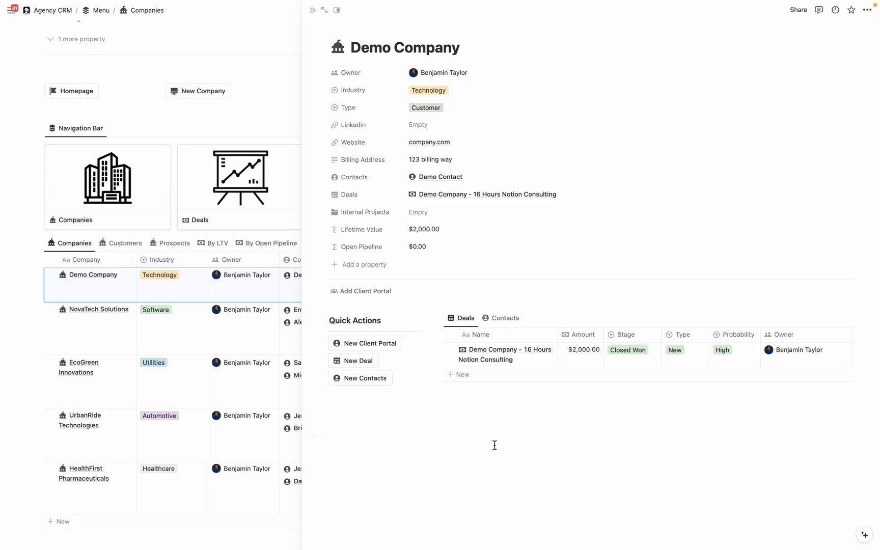
- Create a new client portal page and replace its placeholder title with 'Demo Company Portal'
left_click(367, 345)
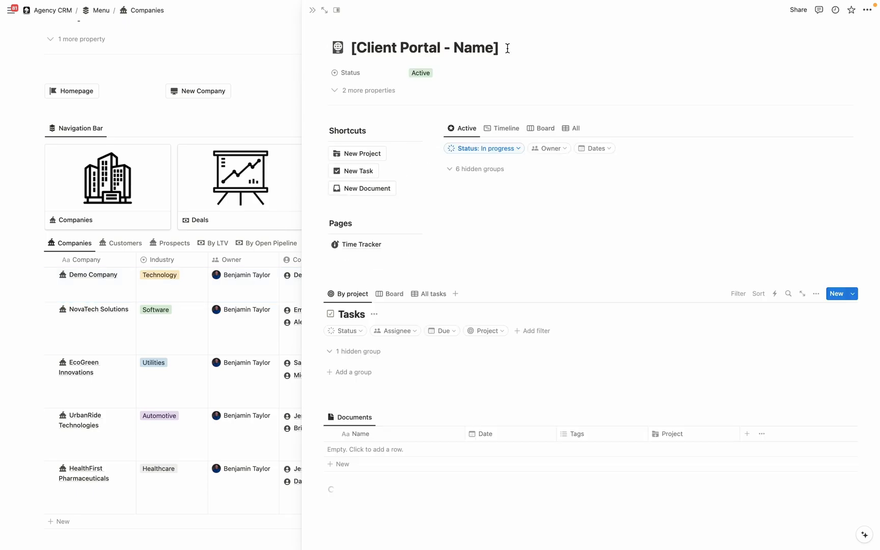
left_click_drag(502, 47, 341, 49)
key("BackSpace")
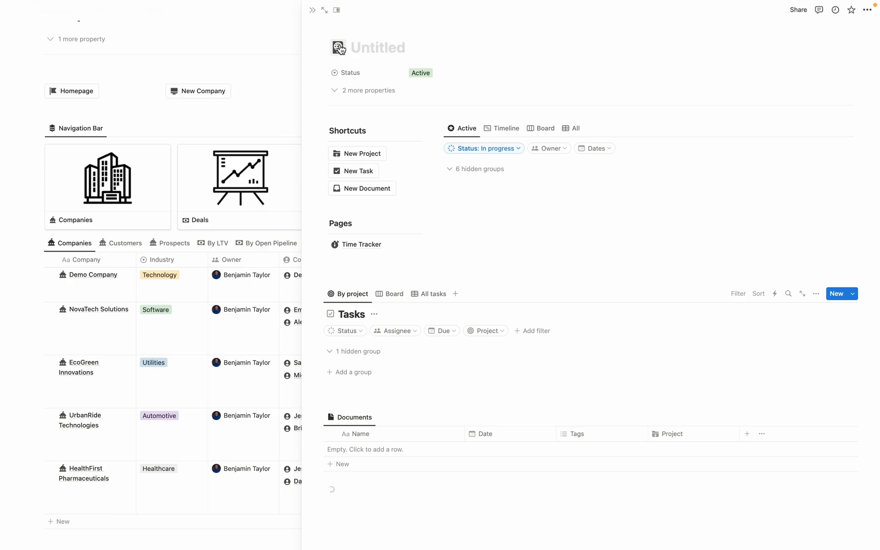
type("Demo Com")
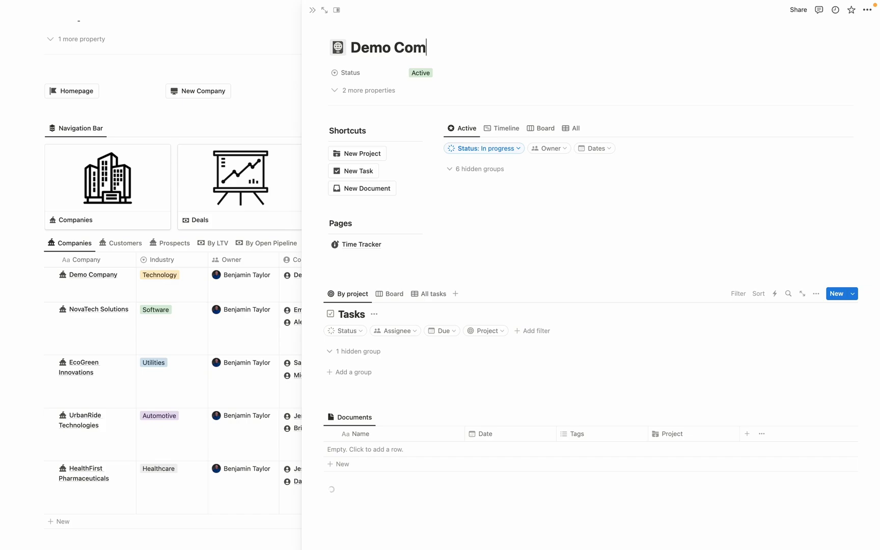
type("pany Portal")
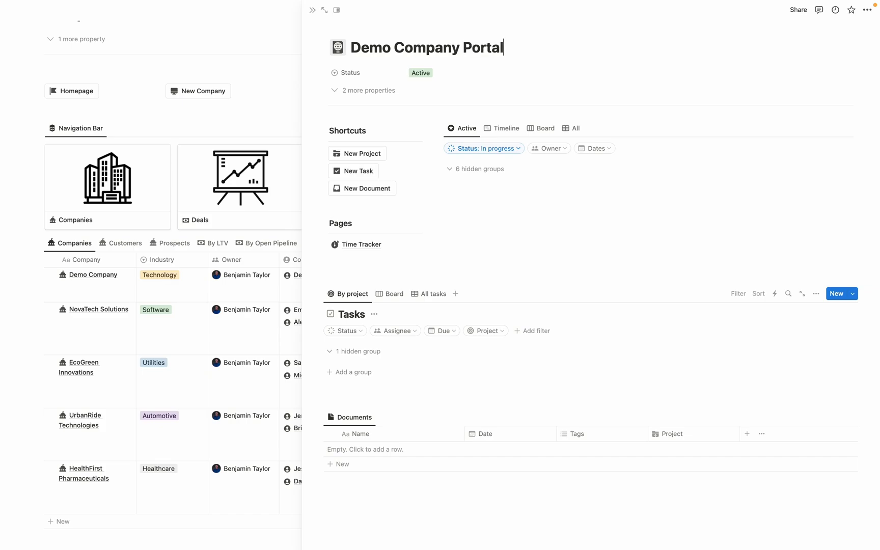
- Add a new project titled 'Example Project' to the portal
mouse_move(814, 144)
left_click(832, 128)
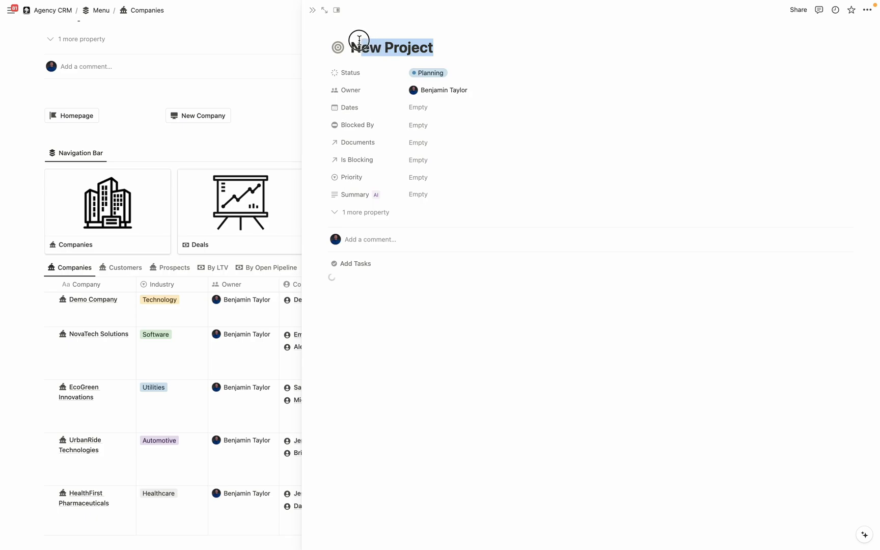
type("Example Project")
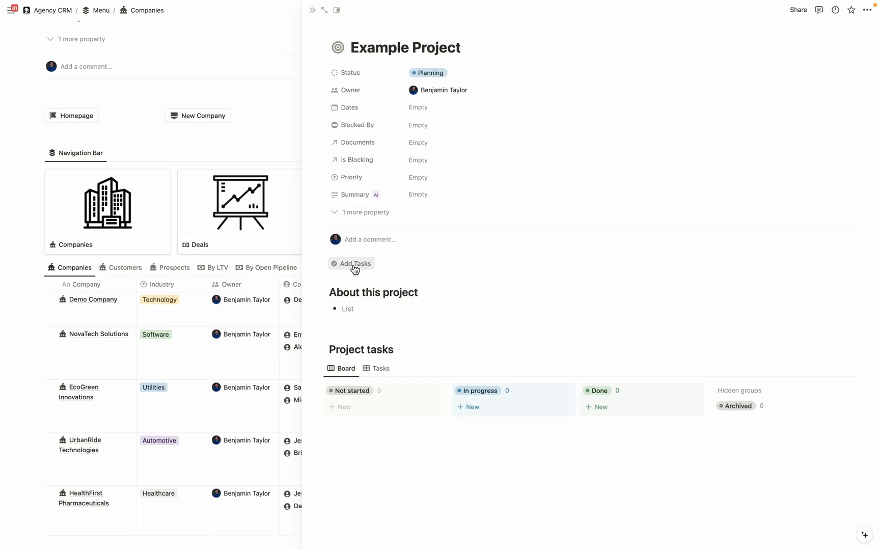
- Link tasks Example 1 and Example 2 to the project and move Example 2 to In progress
left_click(355, 265)
type("Example 1")
key("Return")
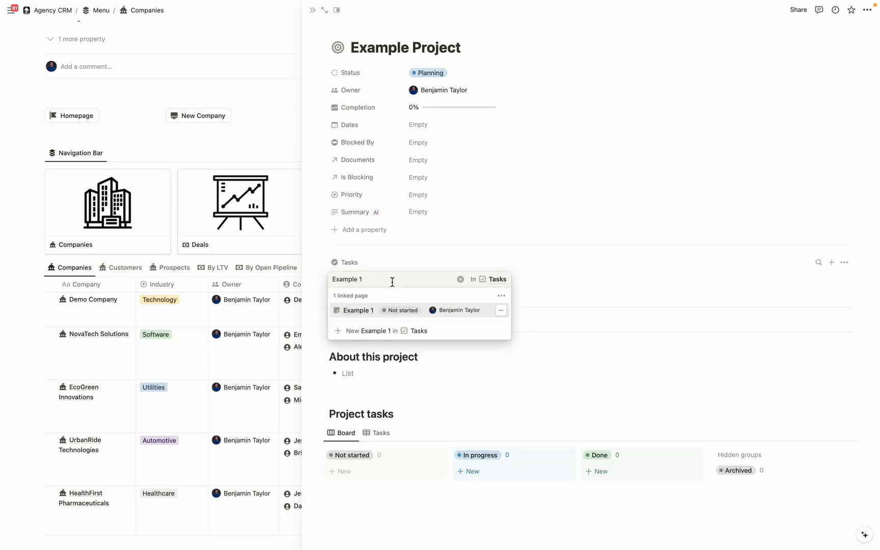
key("BackSpace")
type("2")
left_click(374, 331)
scroll(495, 418, "down", 2)
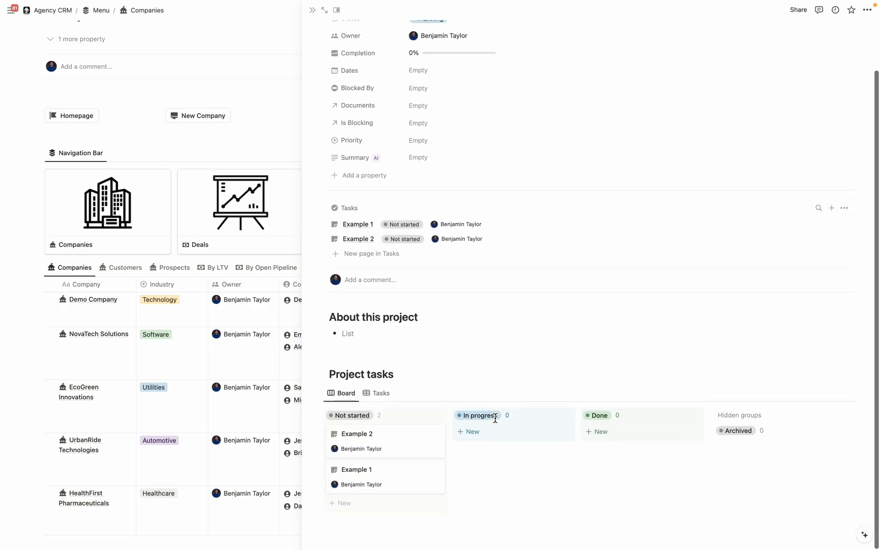
left_click_drag(397, 443, 474, 451)
scroll(474, 451, "up", 2)
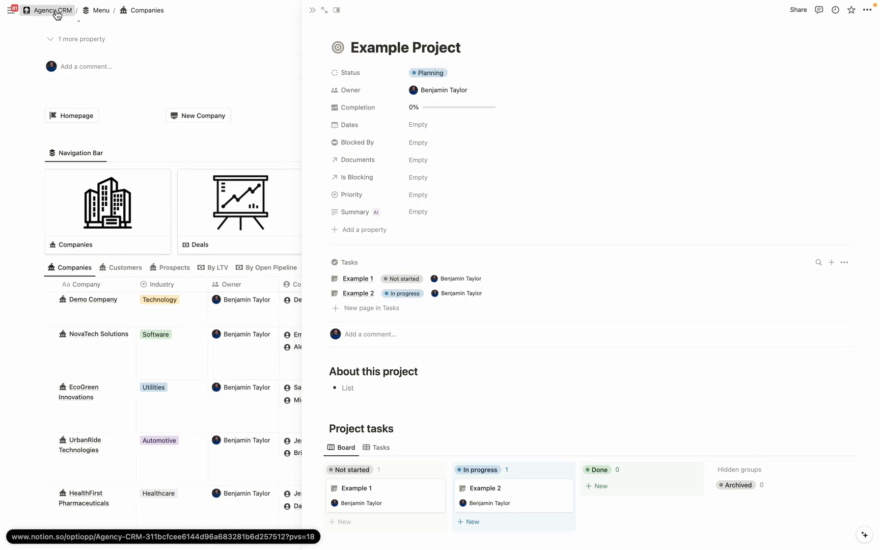
- Return to Agency CRM, open Demo Company Portal full-screen and scroll through its sections
left_click(56, 11)
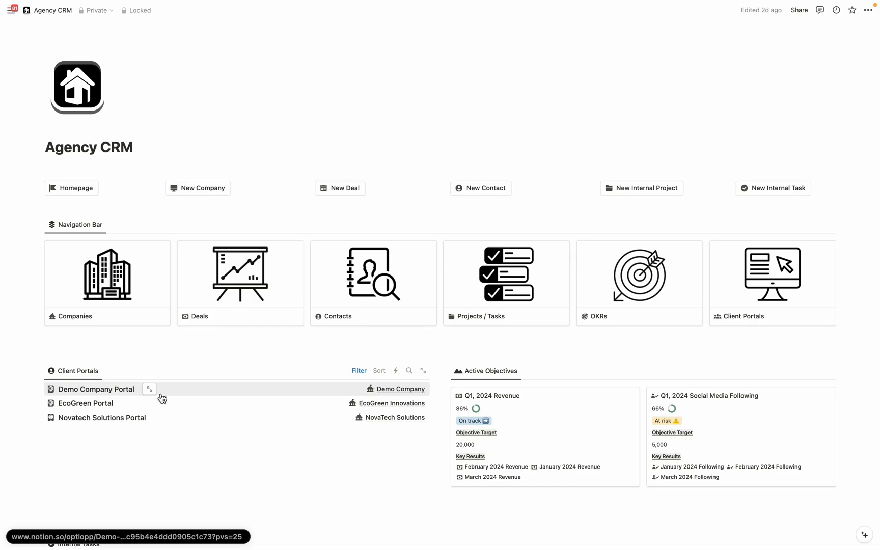
left_click(151, 390)
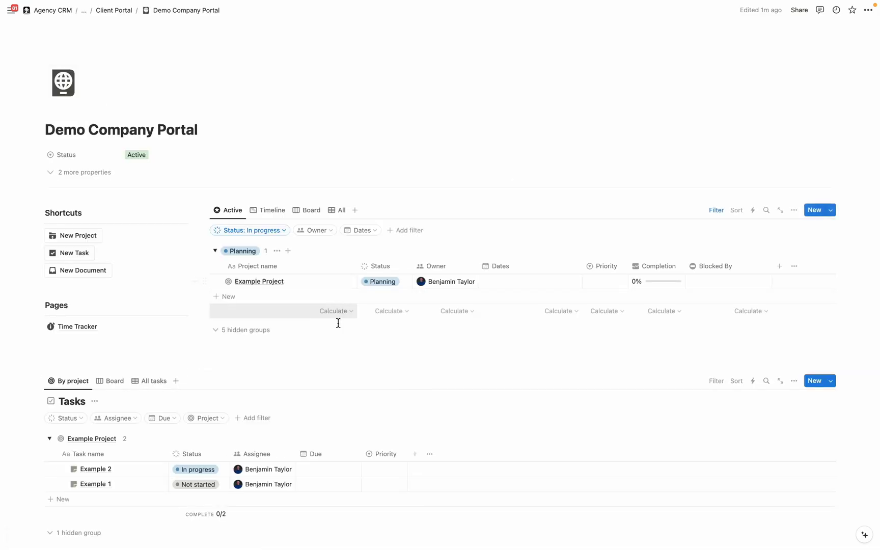
scroll(329, 343, "down", 3)
scroll(327, 340, "down", 1)
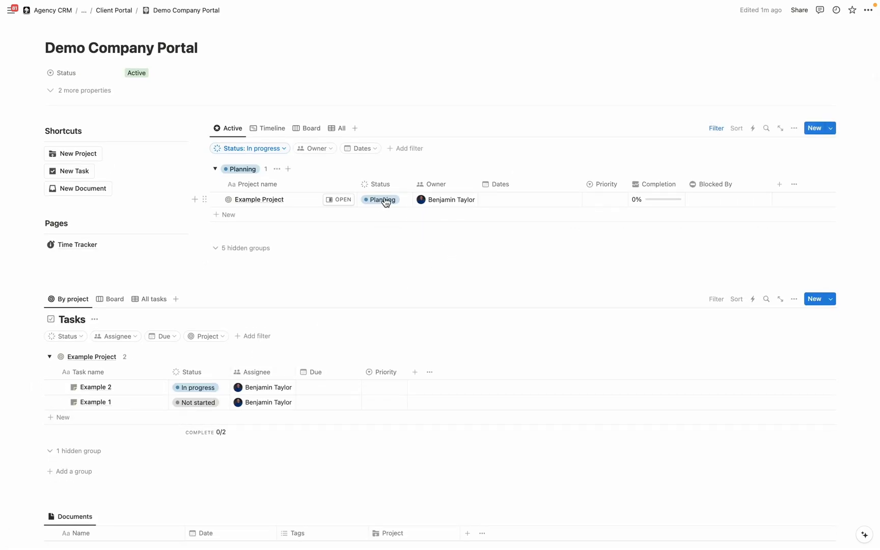
scroll(365, 193, "down", 5)
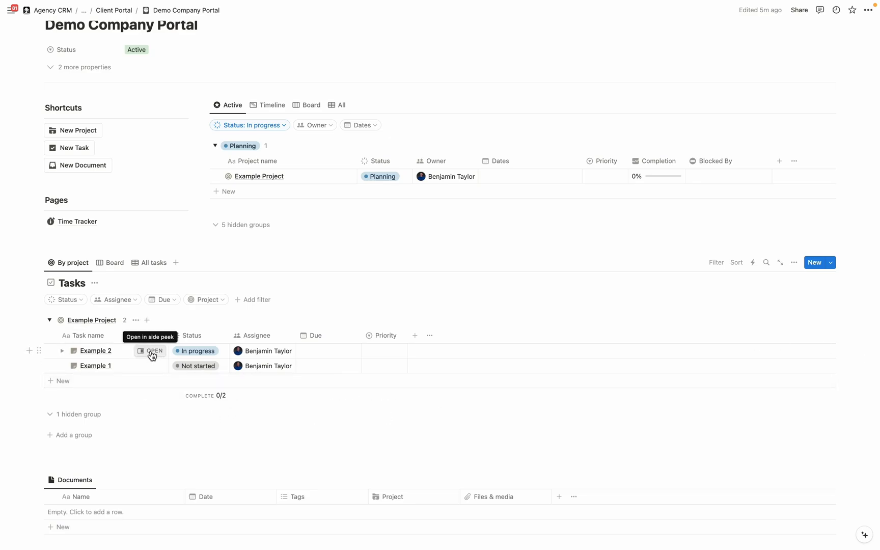
- Open Example 2 in side peek and start and stop two time entries
left_click(151, 352)
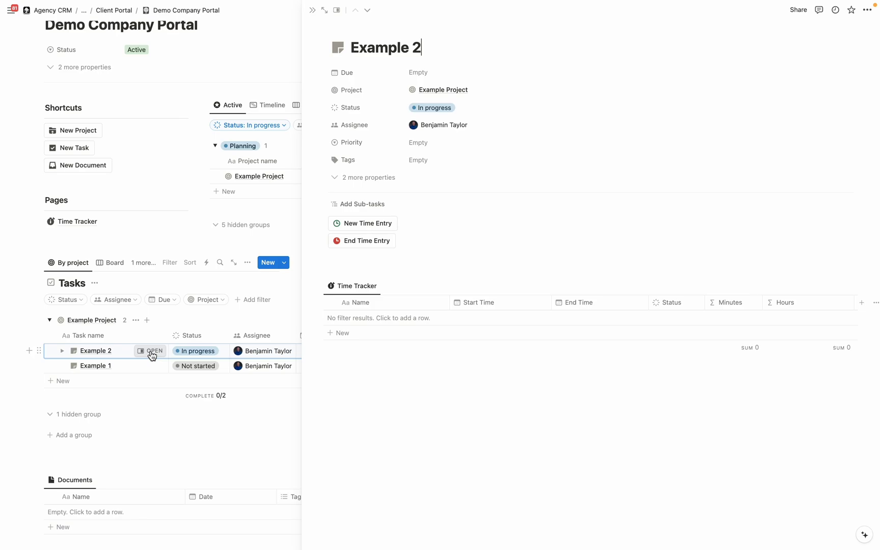
left_click(371, 228)
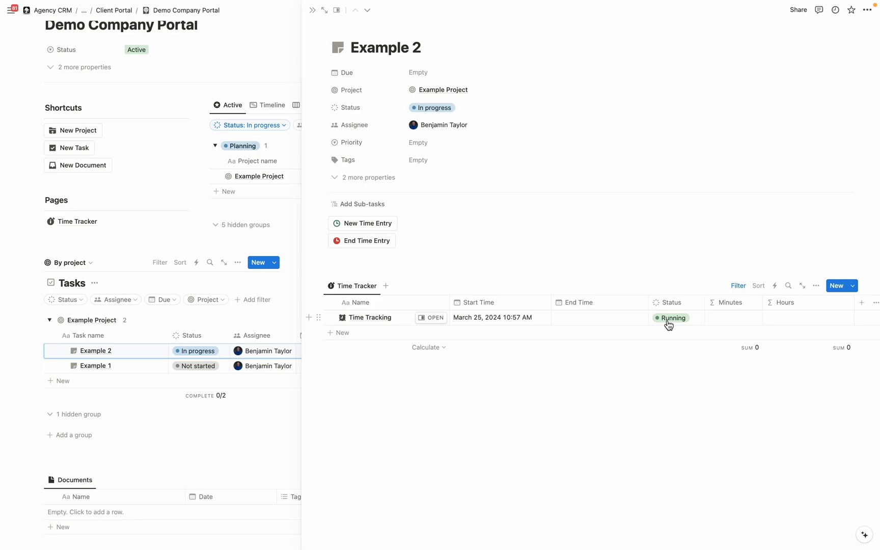
left_click(369, 244)
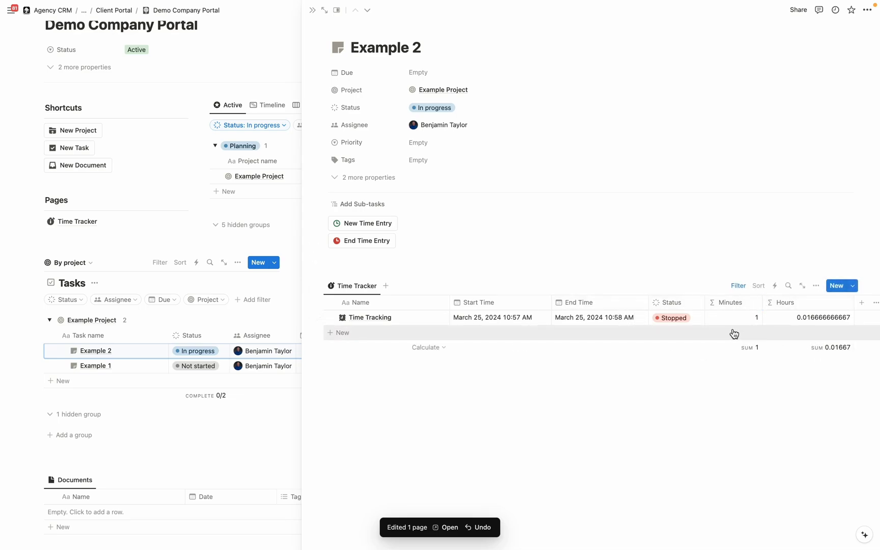
left_click(363, 226)
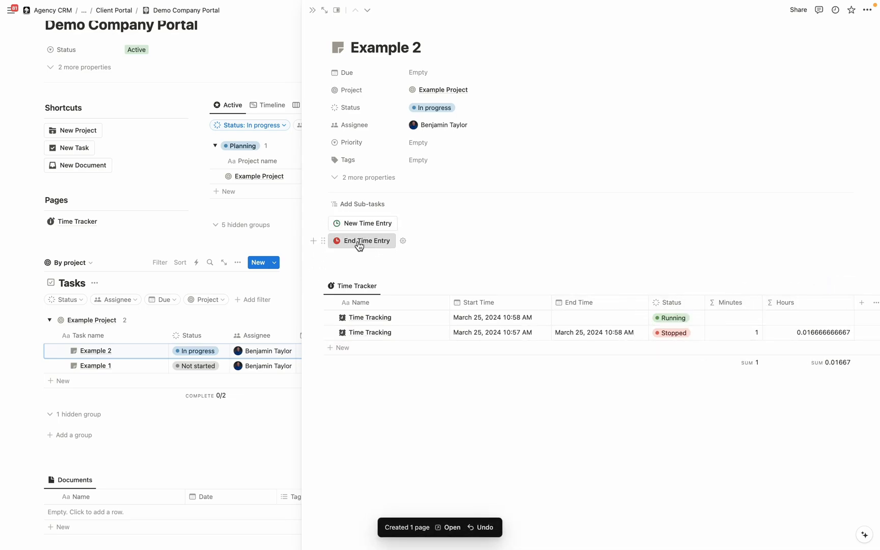
left_click(359, 243)
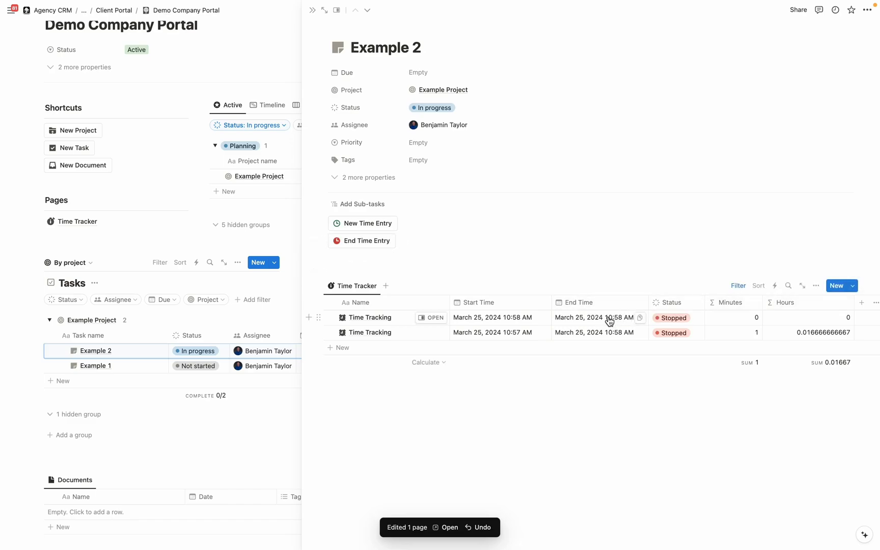
- Change the first time entry's end time to 11:58 AM
left_click(609, 319)
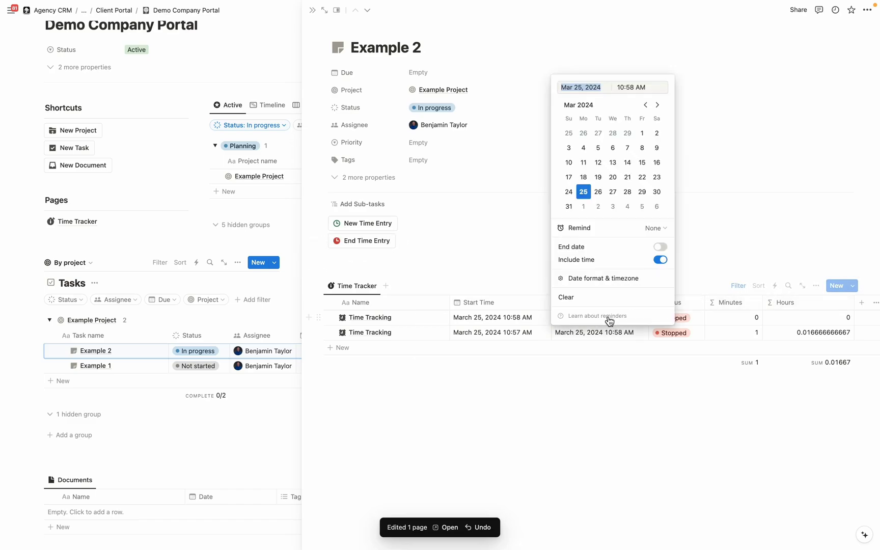
left_click(658, 106)
left_click(645, 105)
left_click(631, 88)
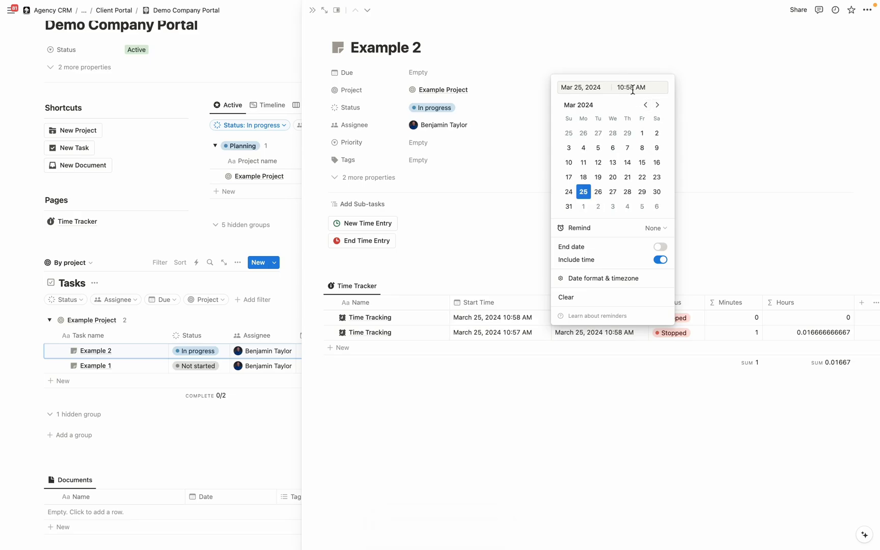
key("ctrl+a")
type("11:58 AM")
key("Return")
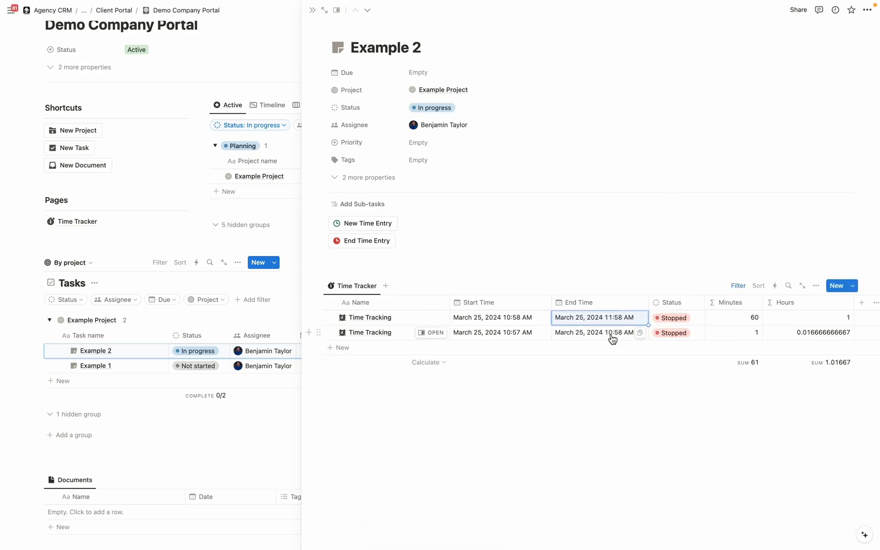
- Change the second time entry's end time to 12:58 PM and close the task panel
left_click(612, 337)
left_click(625, 103)
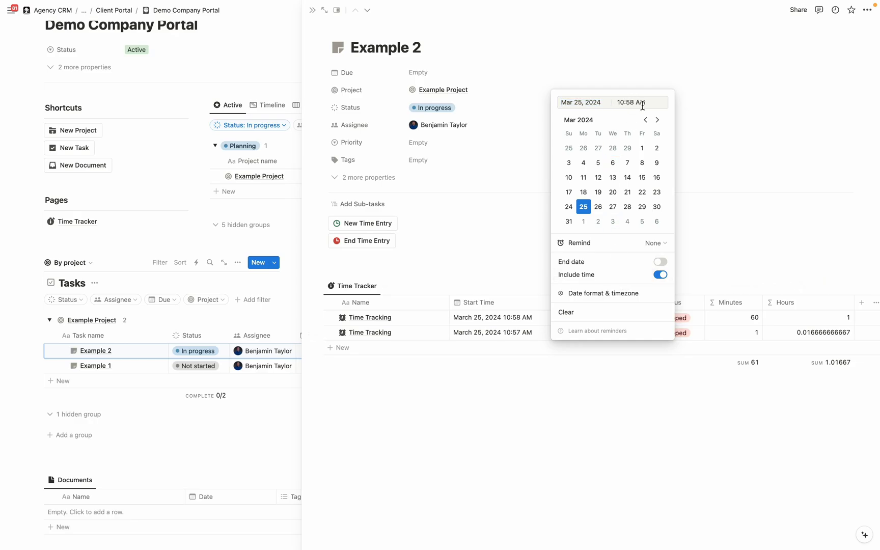
key("ctrl+a")
type("12:58 PM")
key("Return")
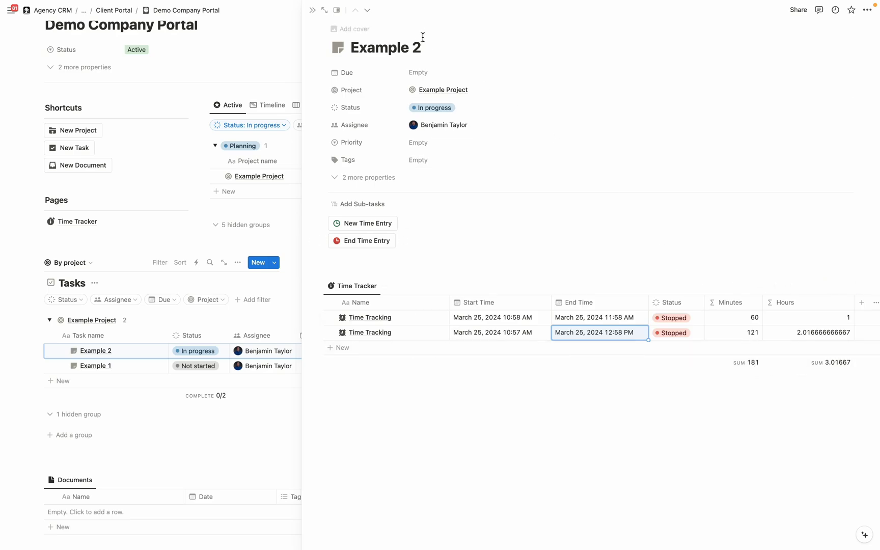
key("Escape")
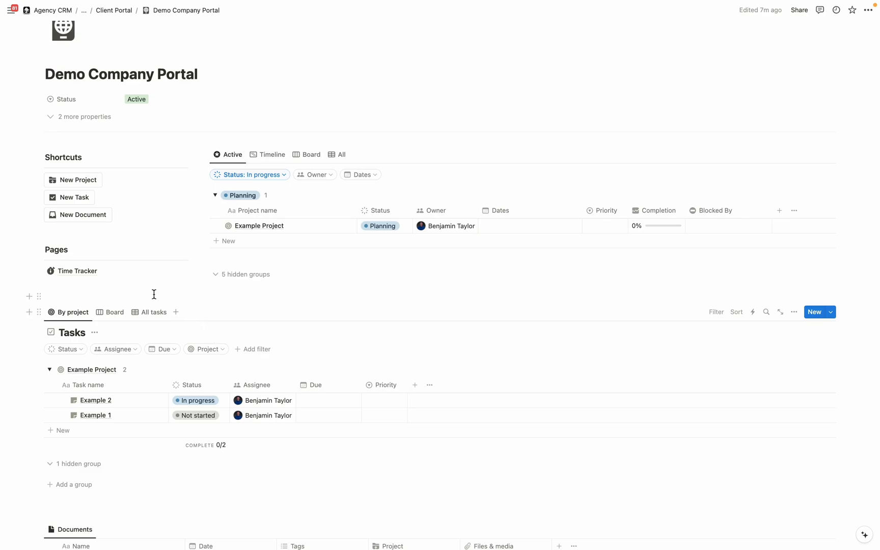
- Open Time Tracker and sum its Hours and Minutes columns (3.01667 hours, 181 minutes)
left_click(89, 274)
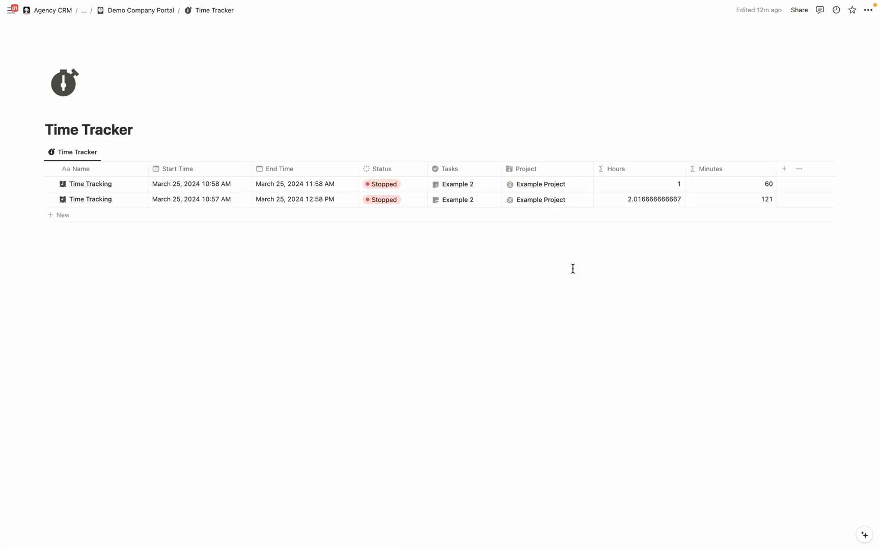
left_click(660, 229)
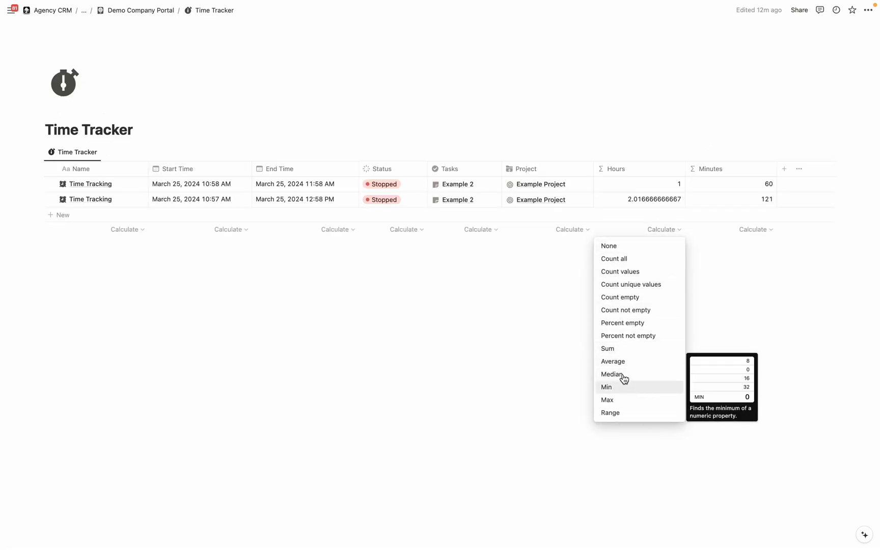
left_click(639, 348)
left_click(756, 229)
left_click(747, 349)
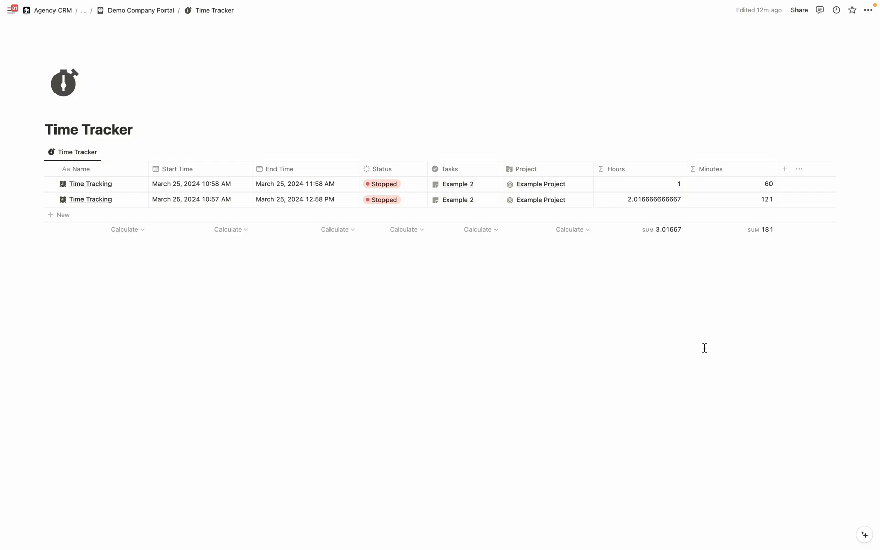
- Return to the Demo Company Portal page and bring up its Share options
key("super+bracketleft")
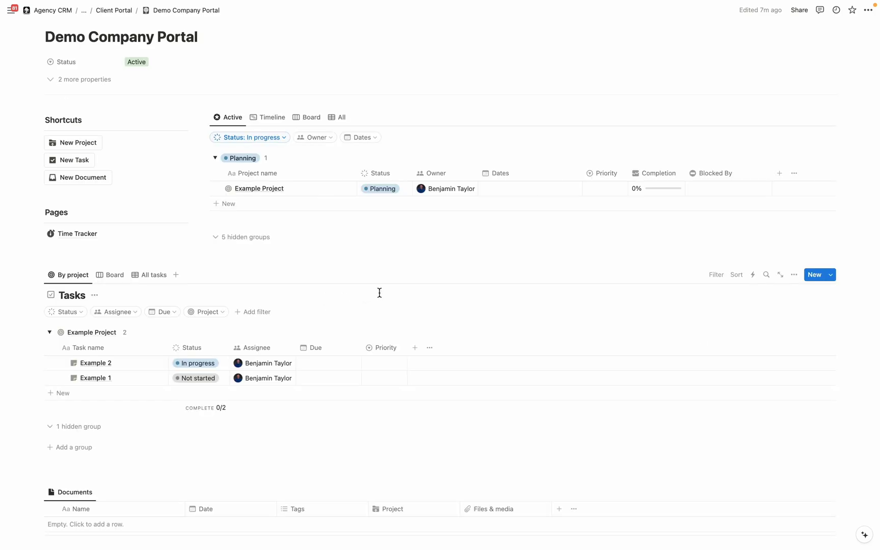
left_click(799, 10)
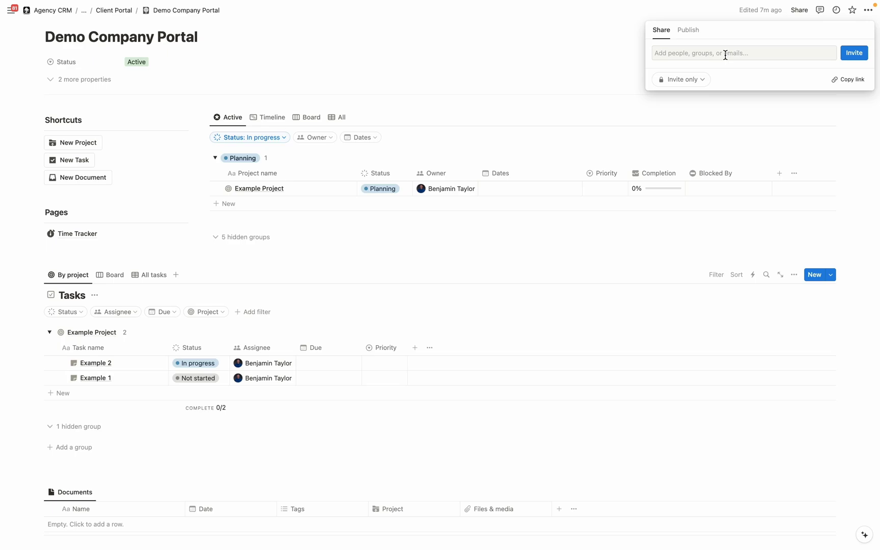
- Rename the portal's Tasks database to 'Demo Company Tasks' and dock the workspace sidebar
left_click(495, 262)
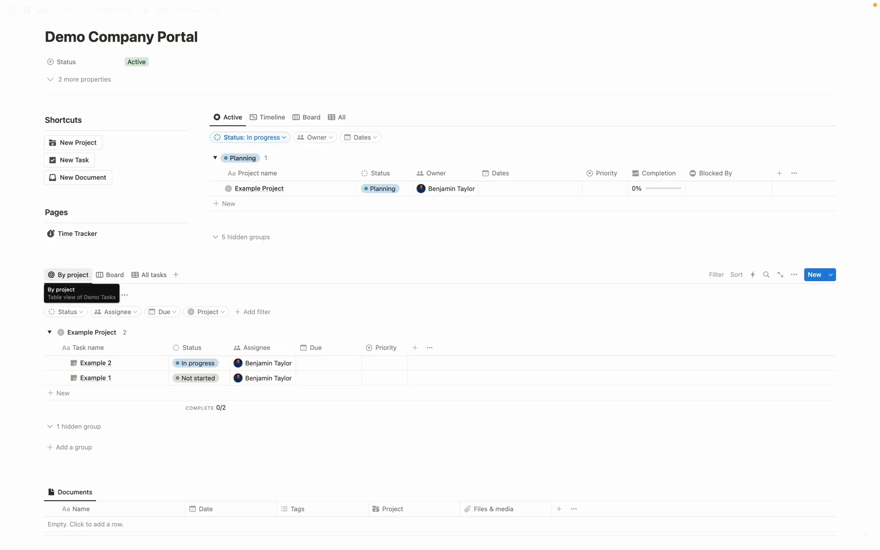
type("Company")
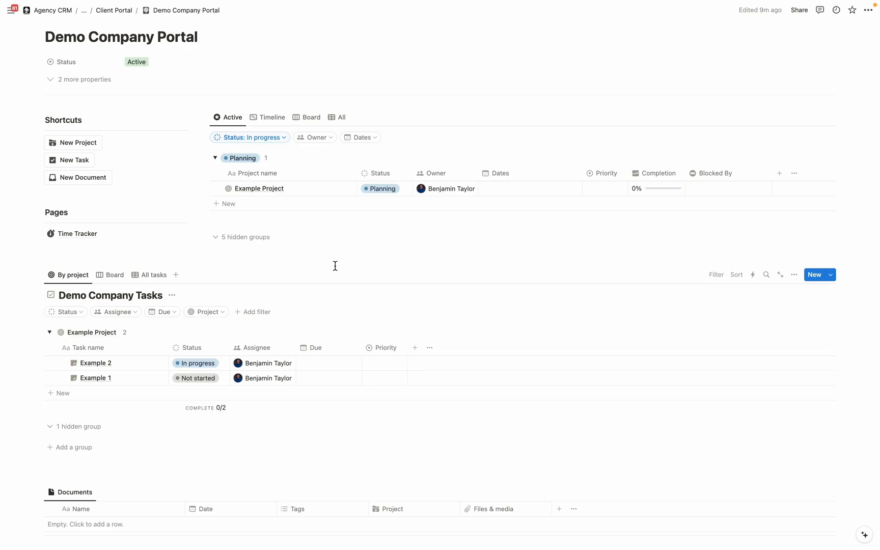
key("super+backslash")
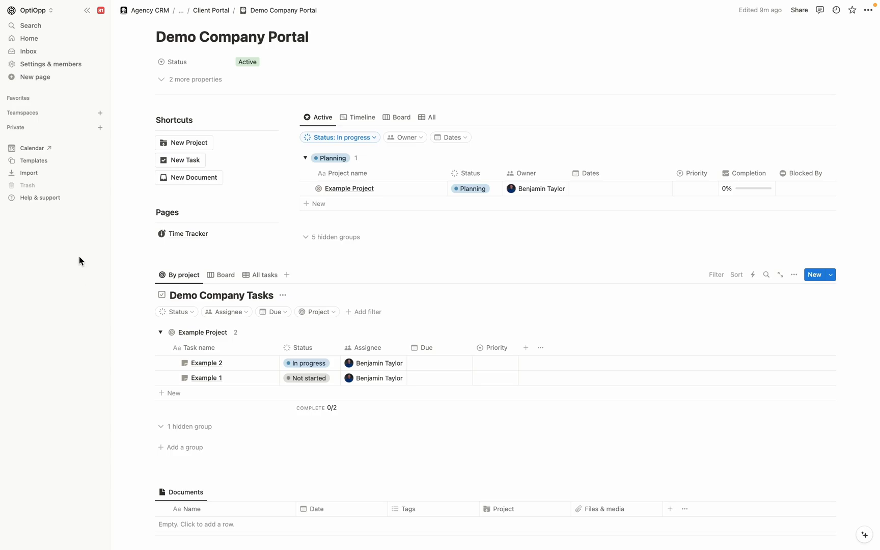
- Add Demo Company Tasks as a Source in the Home My tasks filter
left_click(32, 43)
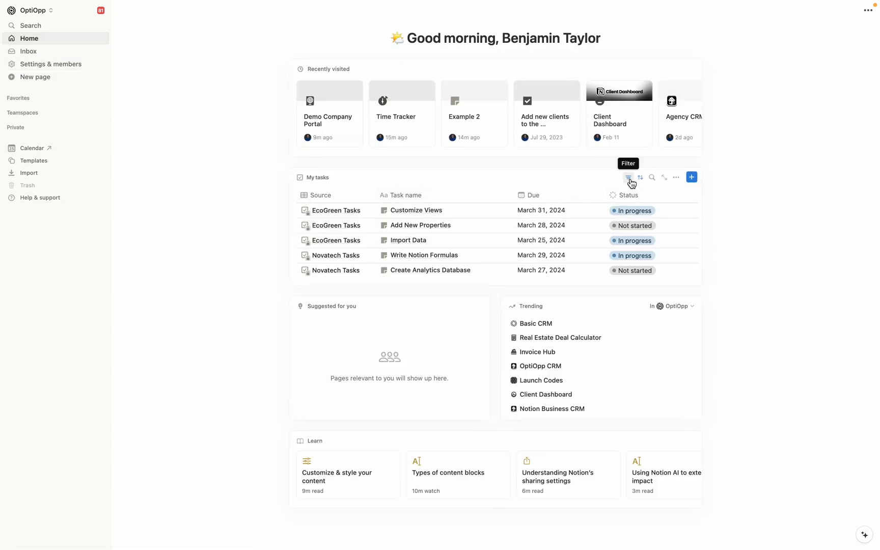
left_click(628, 177)
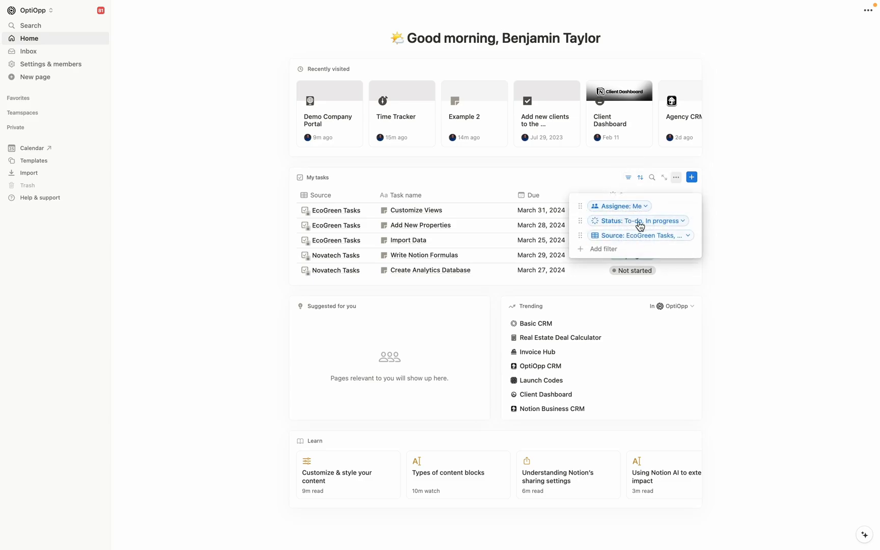
left_click(681, 239)
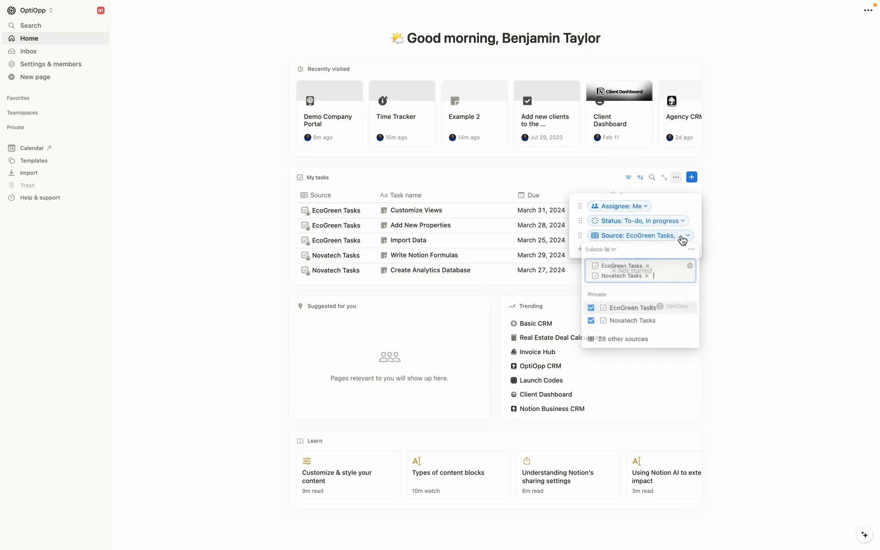
left_click(624, 341)
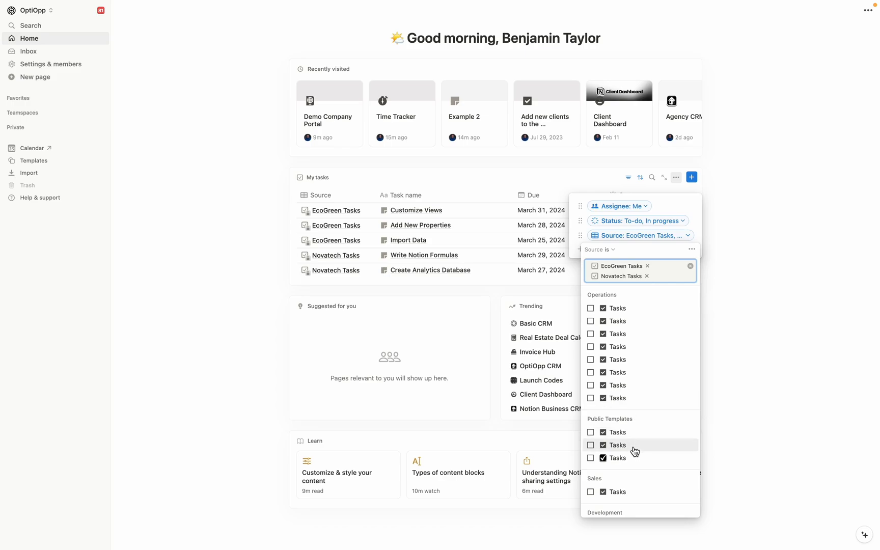
scroll(634, 451, "down", 5)
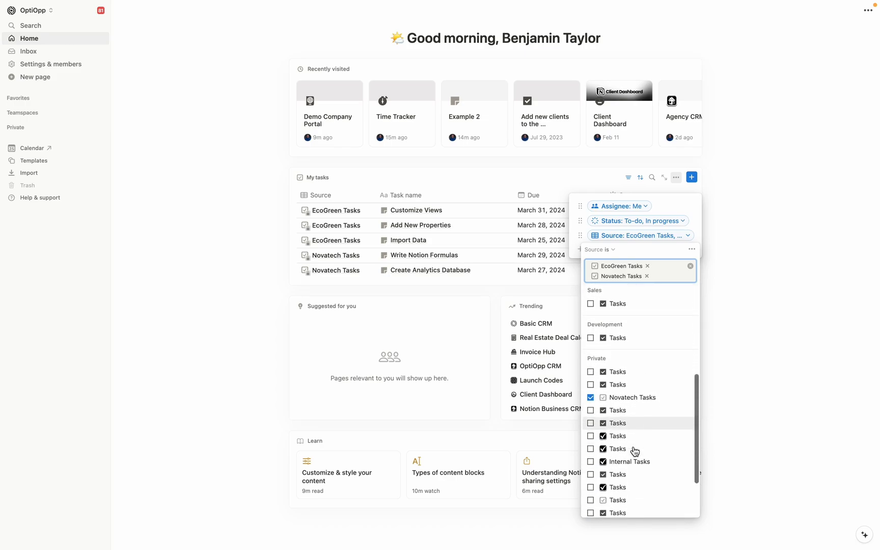
scroll(635, 452, "down", 3)
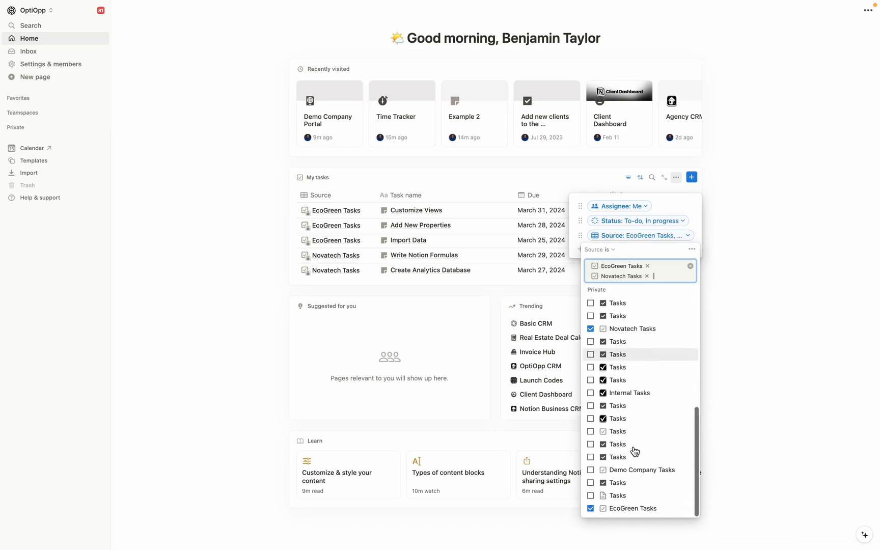
left_click(591, 470)
- Give Example 2 a due date of March 27, 2024 and Example 1 March 28, 2024
left_click(792, 313)
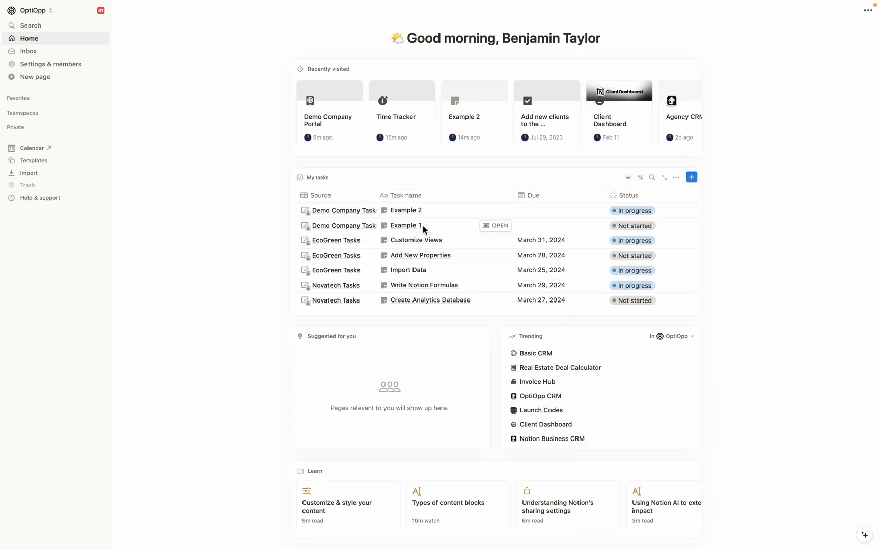
left_click(539, 211)
left_click(575, 335)
left_click(705, 243)
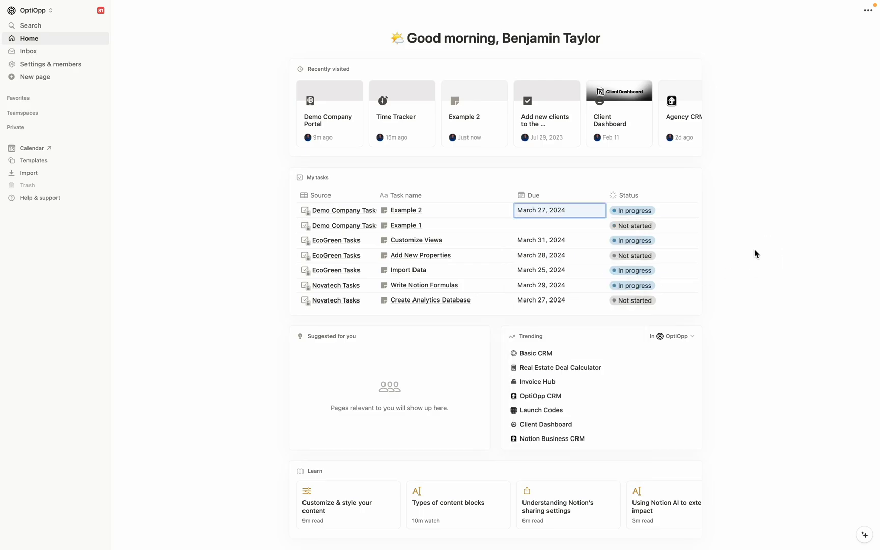
left_click(541, 226)
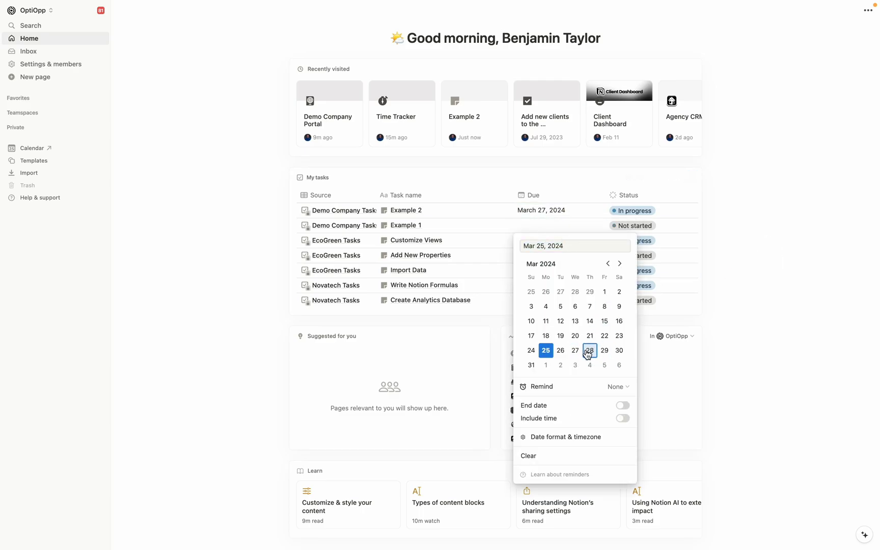
left_click(590, 350)
- Show the Created by column in My tasks and mark Example 2 as Done
left_click(677, 178)
left_click(657, 242)
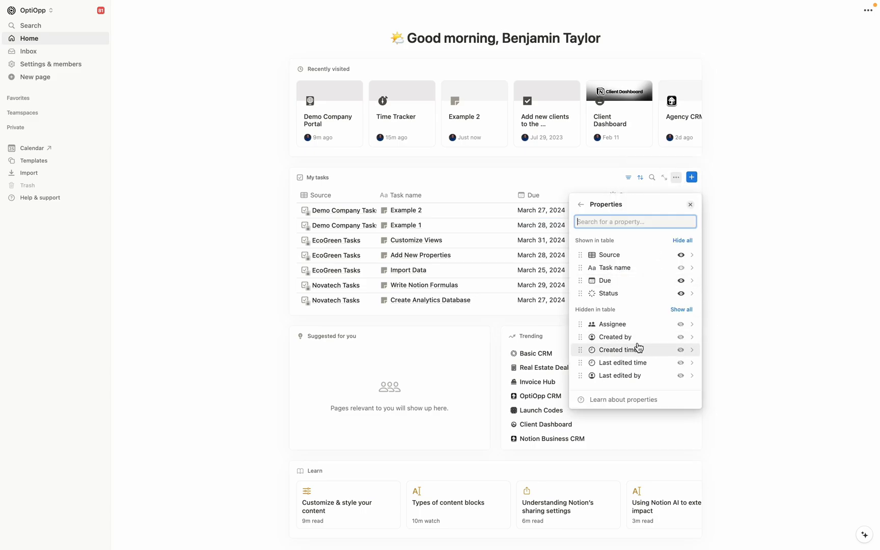
left_click(681, 338)
left_click(735, 281)
scroll(621, 265, "right", 3)
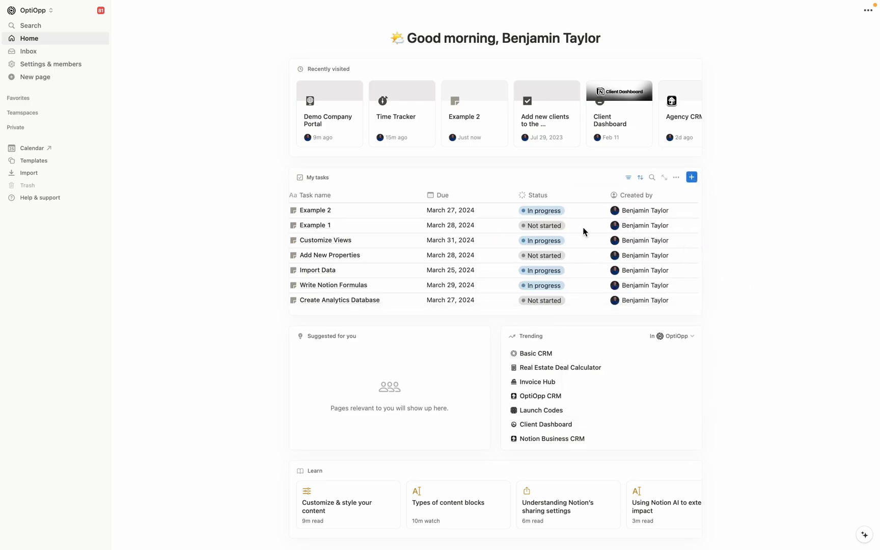
scroll(590, 229, "left", 5)
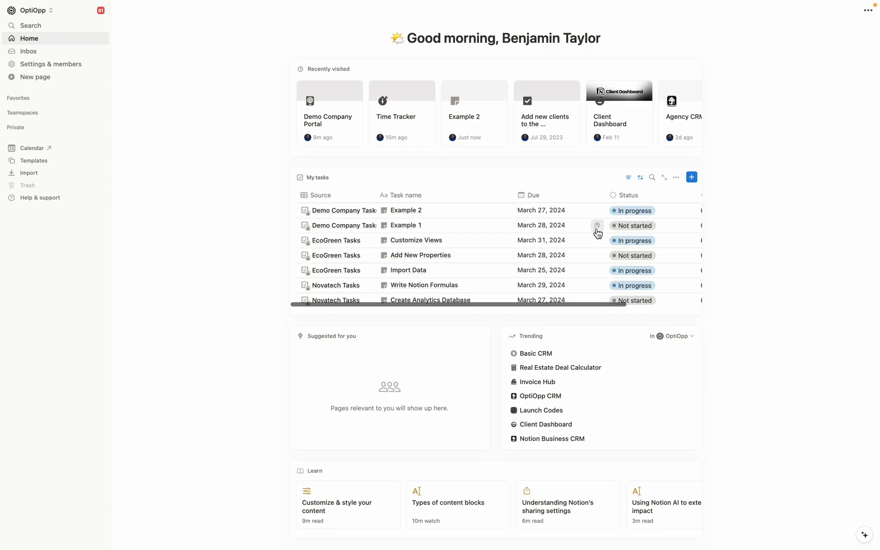
left_click(630, 213)
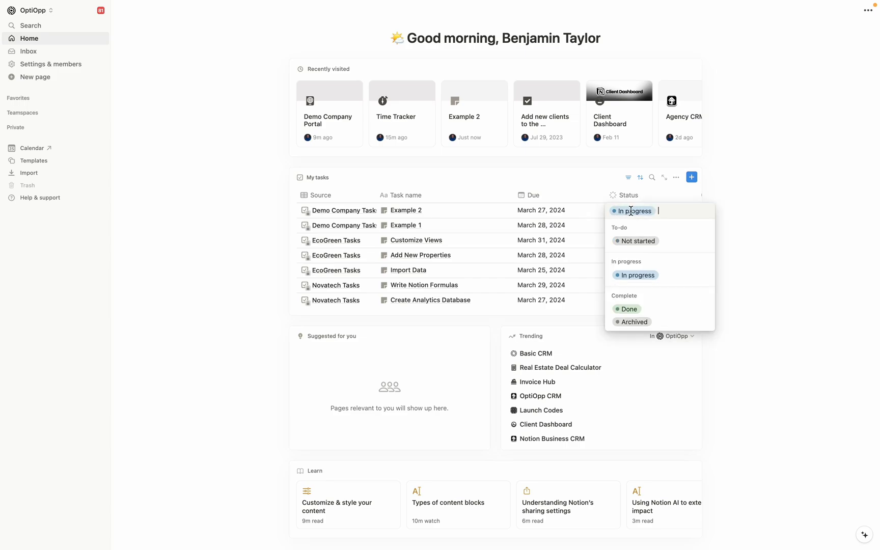
left_click(625, 308)
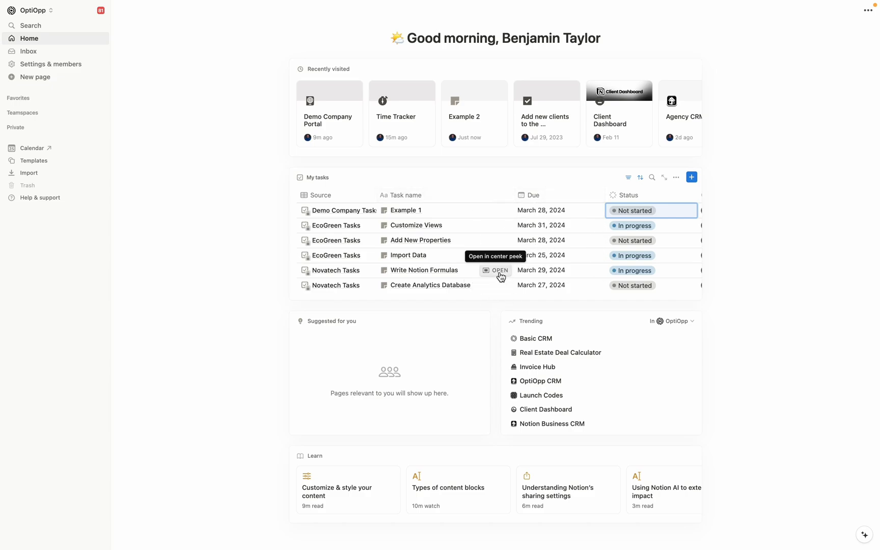
- Open the My tasks list as a full page
left_click(665, 179)
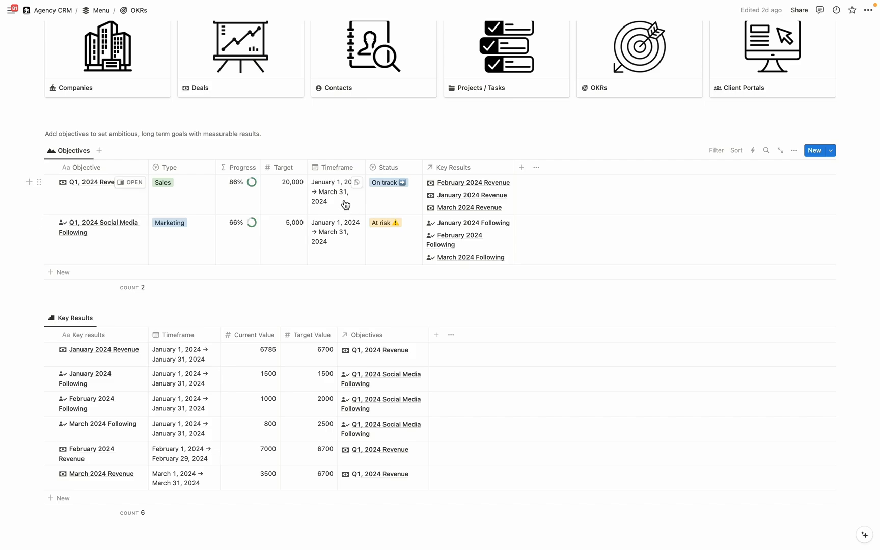
left_click(397, 186)
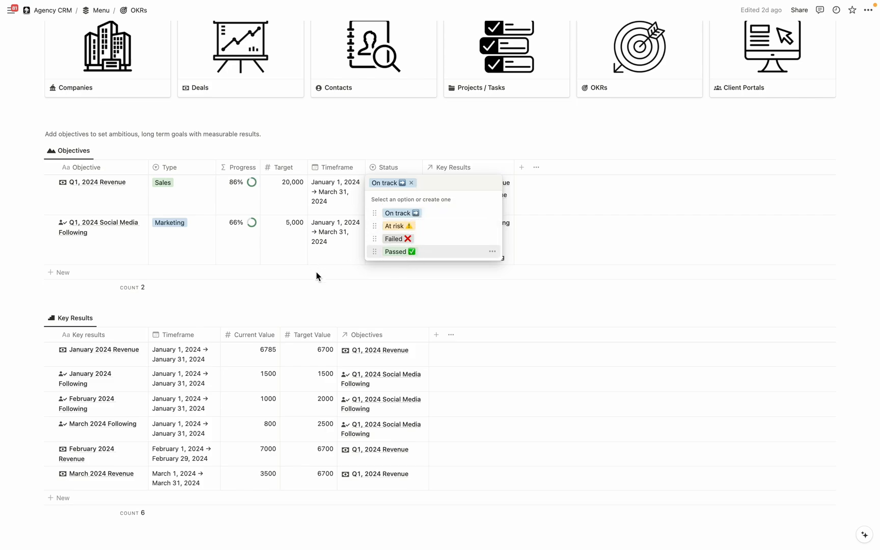
key("Escape")
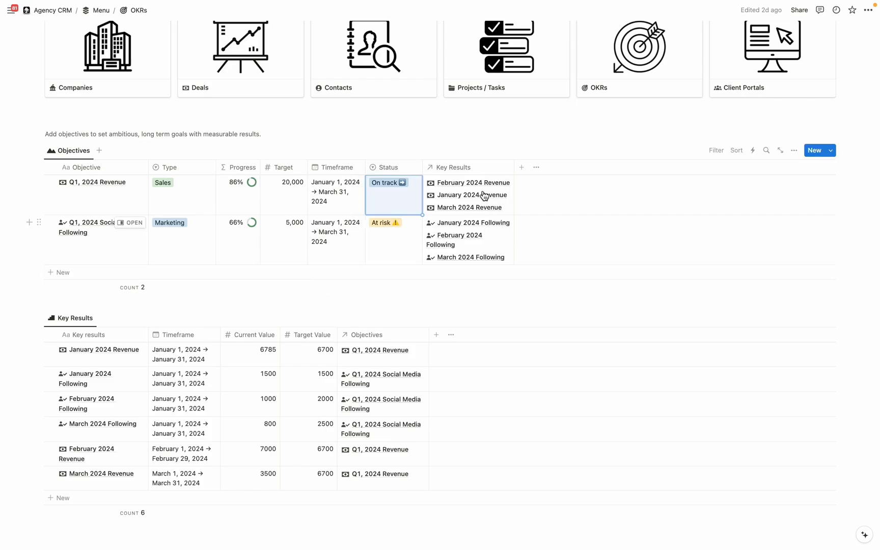
- Add a new objective named 'Q1, 10 Blog Posts' with type Marketing
left_click(65, 274)
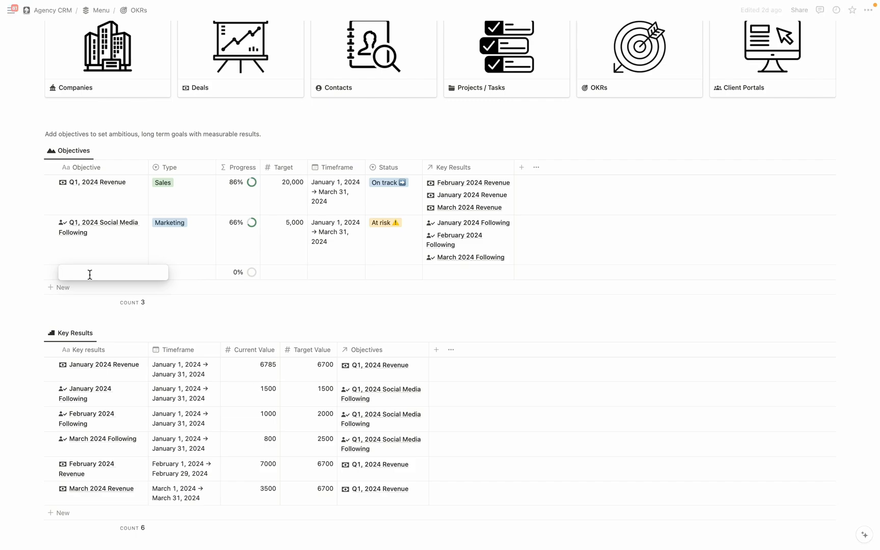
type("Q1, 10 Blog Posts")
key("Return")
left_click(178, 277)
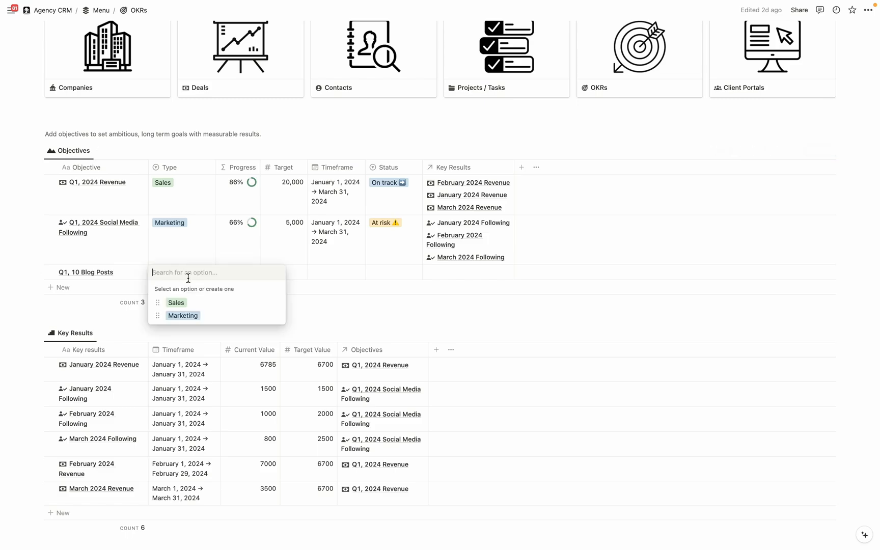
left_click(193, 315)
left_click(190, 277)
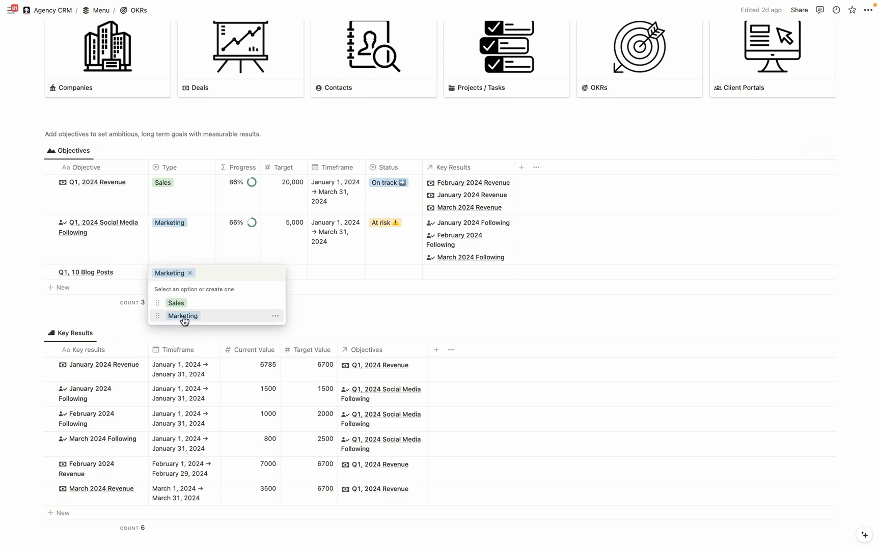
key("Escape")
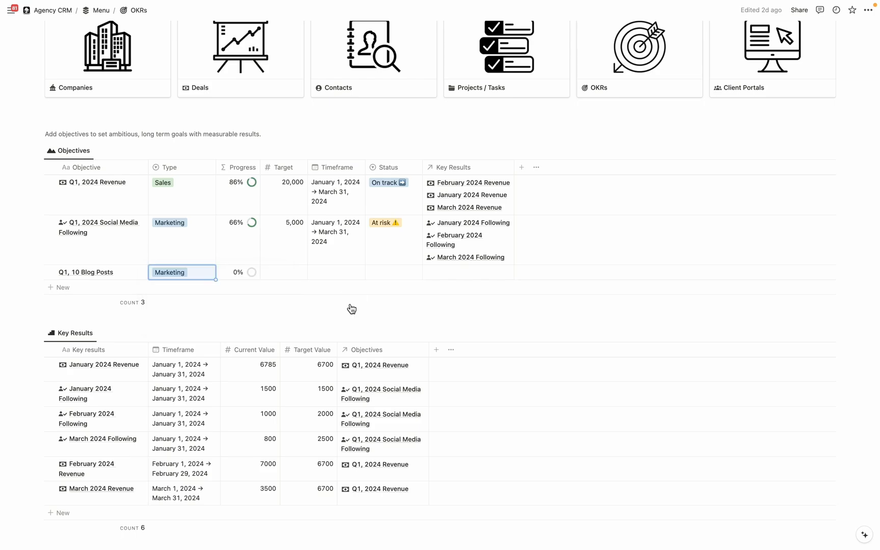
key("Right")
key("Right")
- Give it target 10, timeframe January 1–March 31, 2024, and status On track
left_click(293, 274)
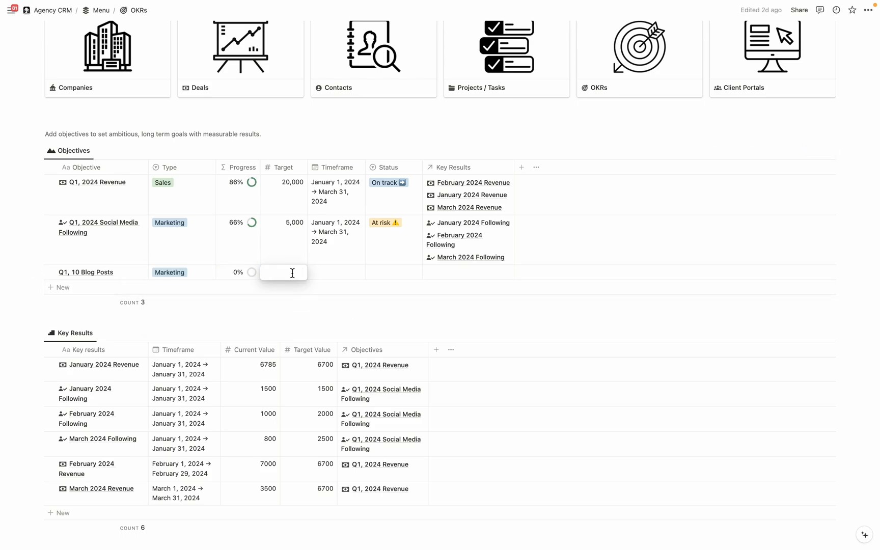
type("10")
left_click(327, 277)
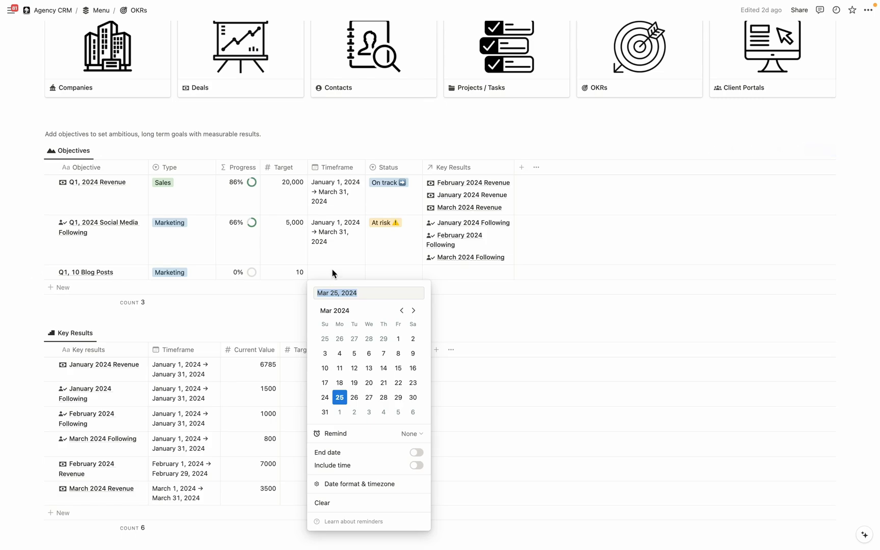
left_click(402, 311)
left_click(402, 310)
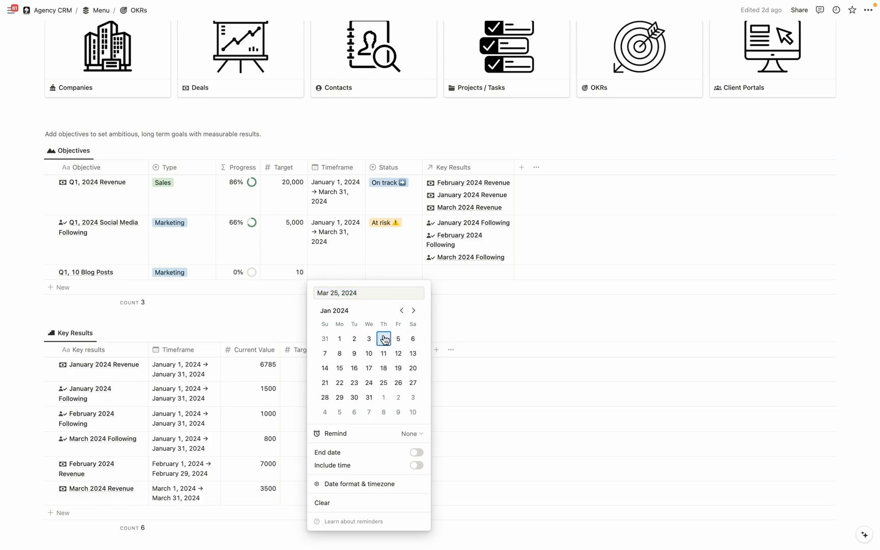
left_click(340, 338)
left_click(417, 452)
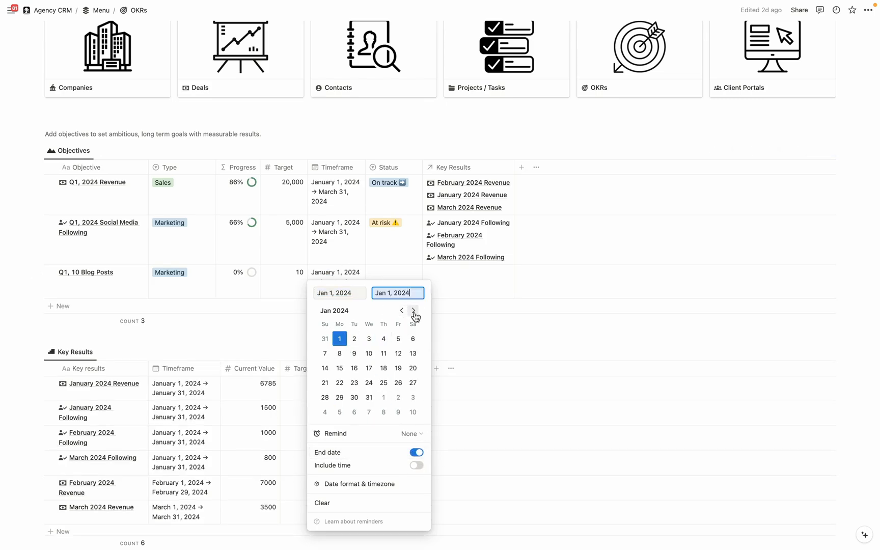
left_click(413, 310)
left_click(413, 310)
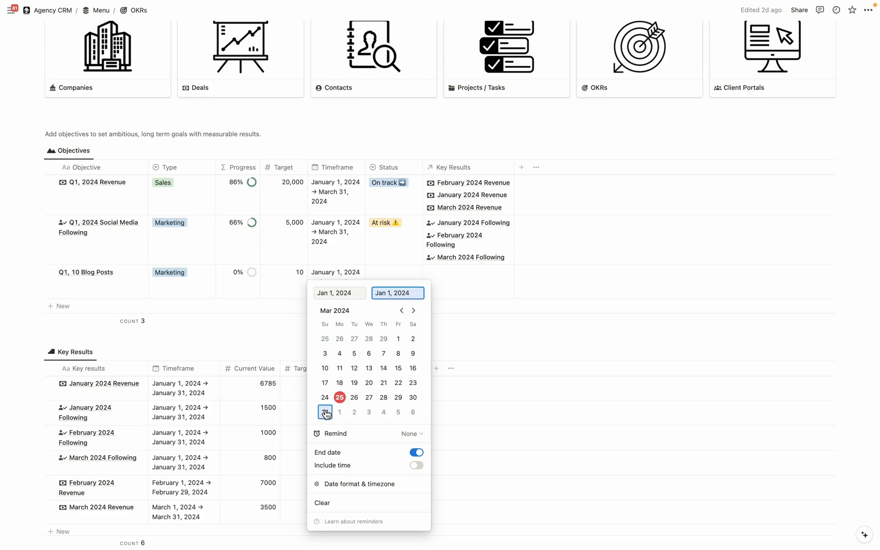
left_click(325, 412)
left_click(503, 328)
left_click(394, 283)
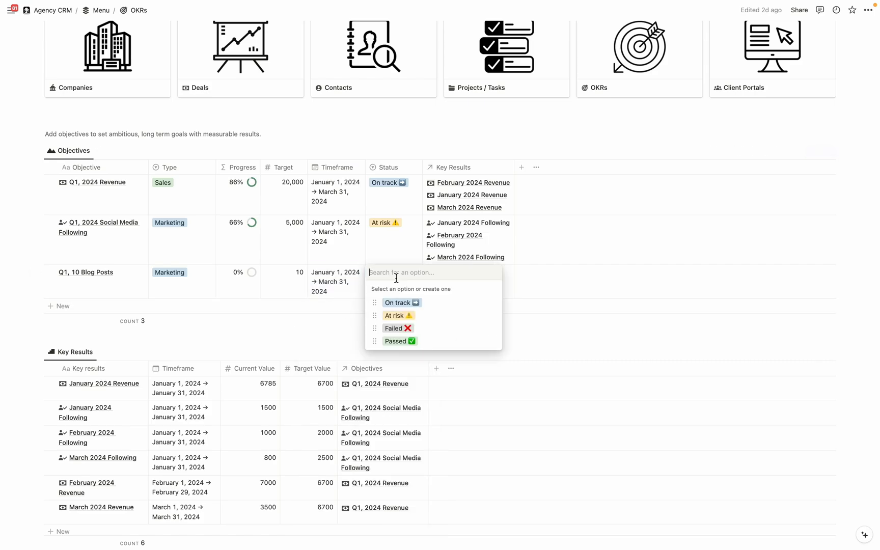
left_click(408, 305)
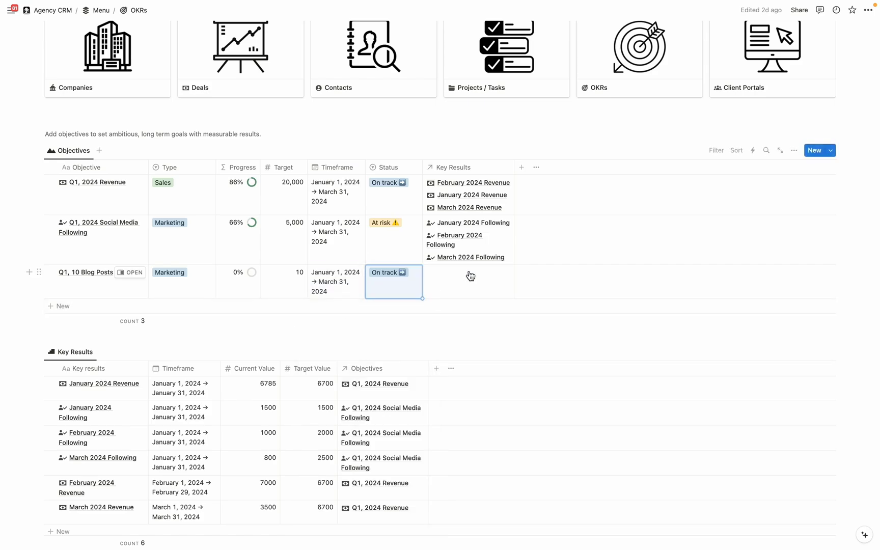
- Create and link a 'January 2024 Blog Posts' key result to the objective
scroll(470, 277, "down", 3)
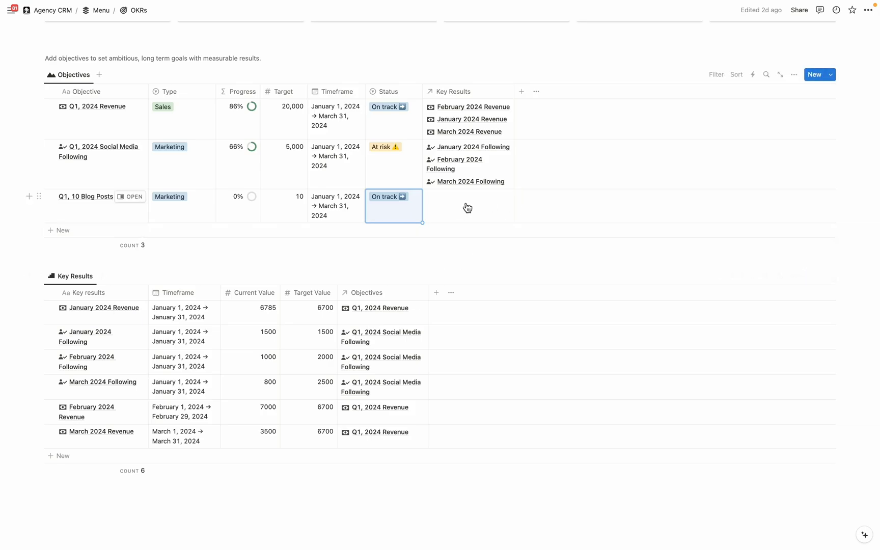
left_click(451, 202)
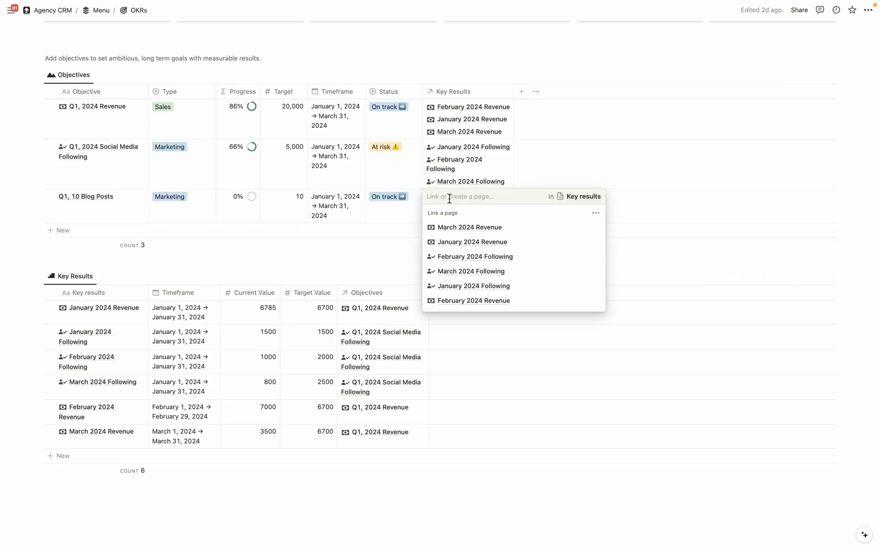
type("January 2024 Blog Posts")
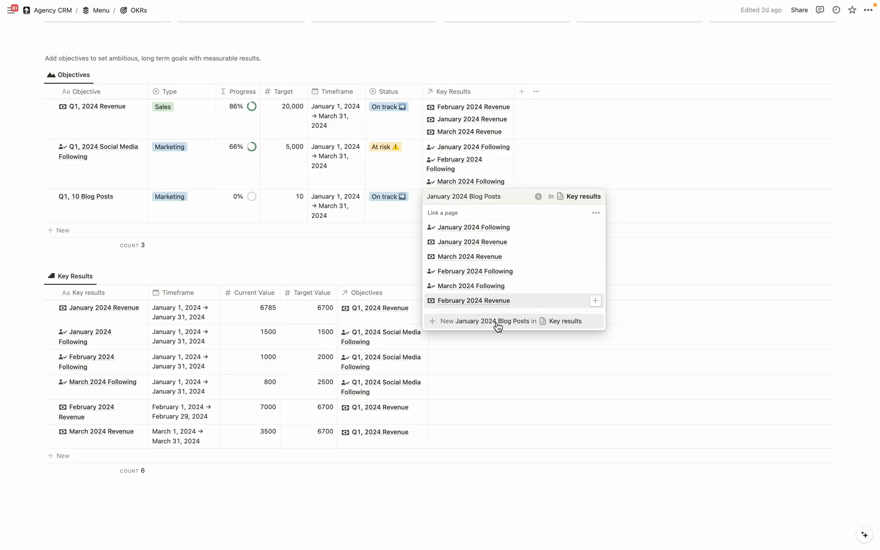
left_click(497, 321)
- Set the key result's timeframe to January 1–March 31, 2024
left_click(173, 457)
left_click(243, 243)
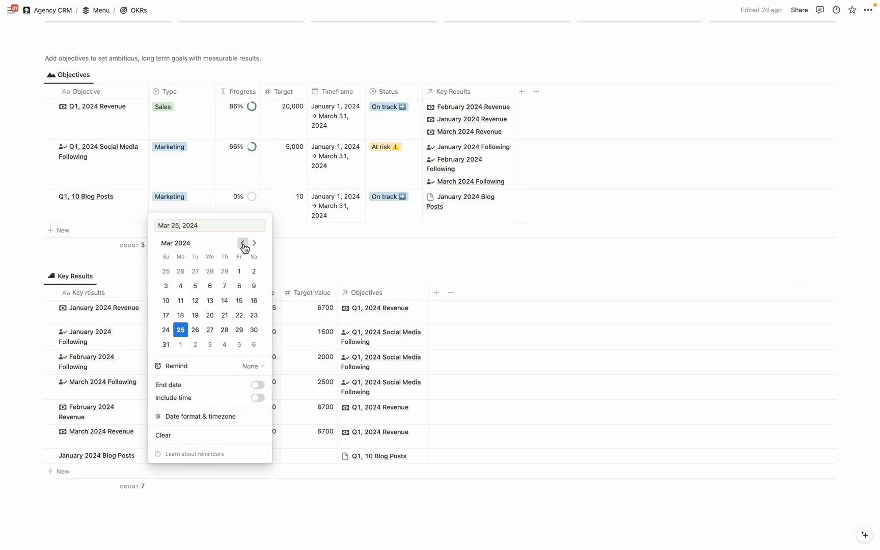
left_click(242, 243)
left_click(180, 271)
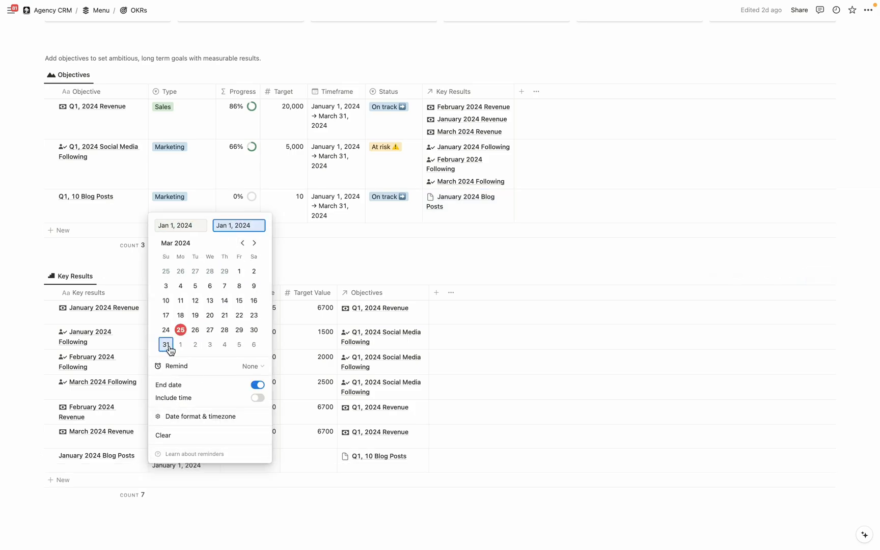
left_click(167, 346)
key("Escape")
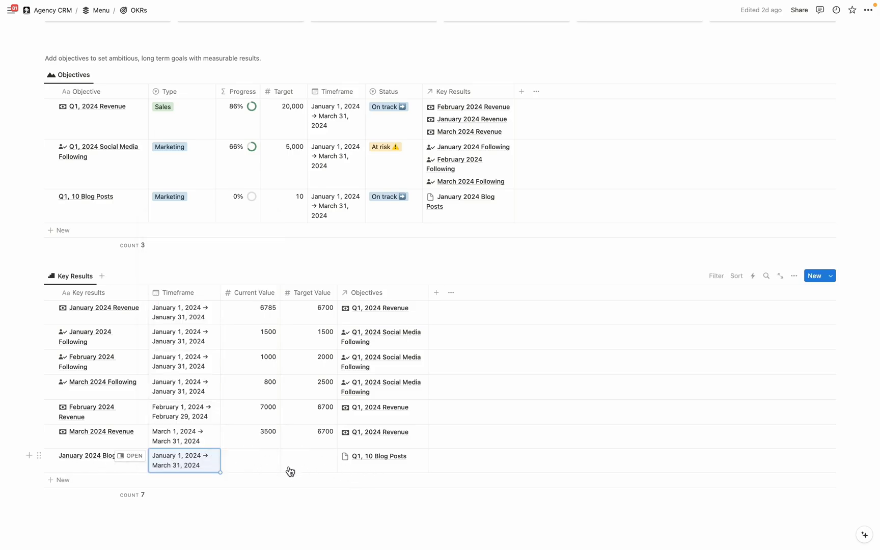
- Enter 4 as both the key result's Target Value and Current Value
left_click(313, 463)
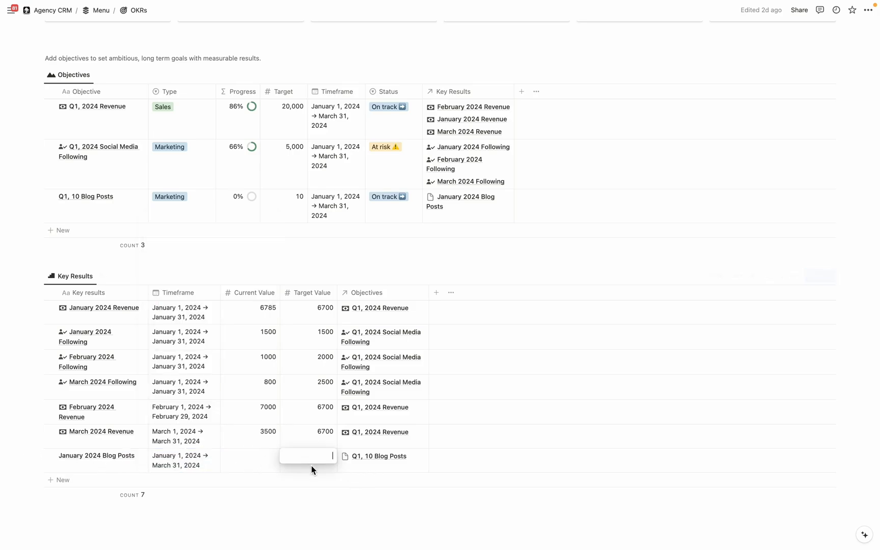
type("4")
key("Return")
key("Escape")
left_click(256, 460)
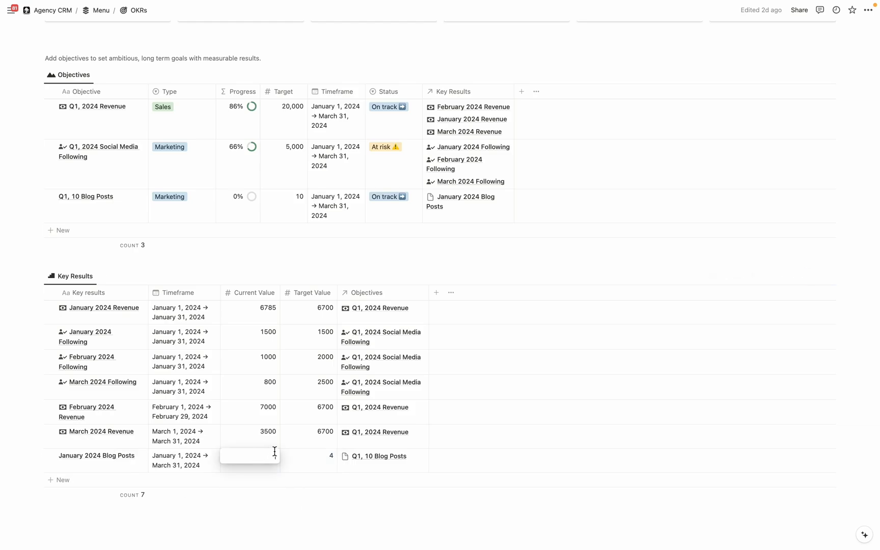
type("4")
key("Return")
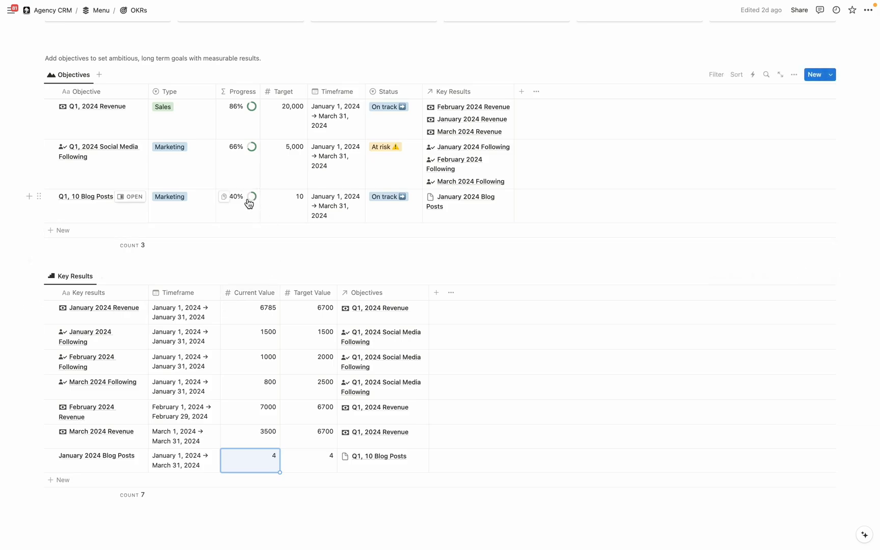
- Change the Q1, 10 Blog Posts objective's status from On track to Passed
mouse_move(254, 205)
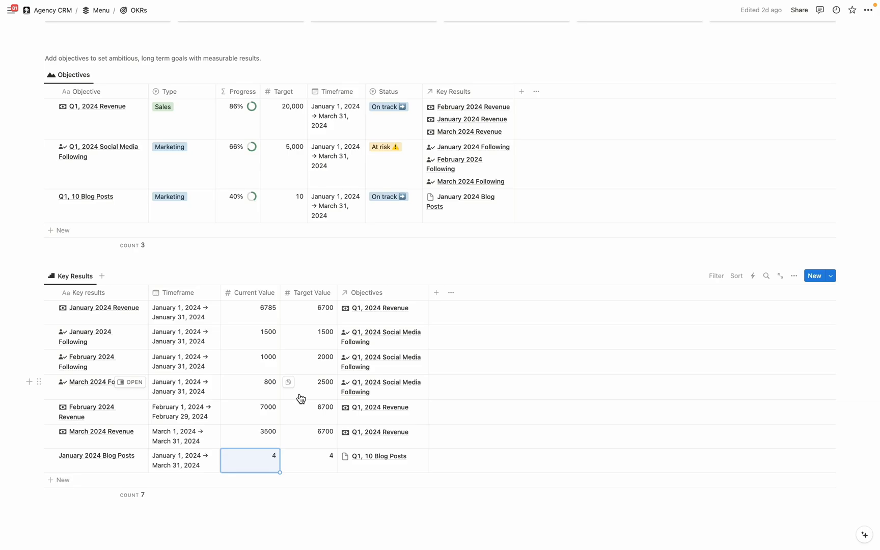
left_click(395, 199)
left_click(399, 265)
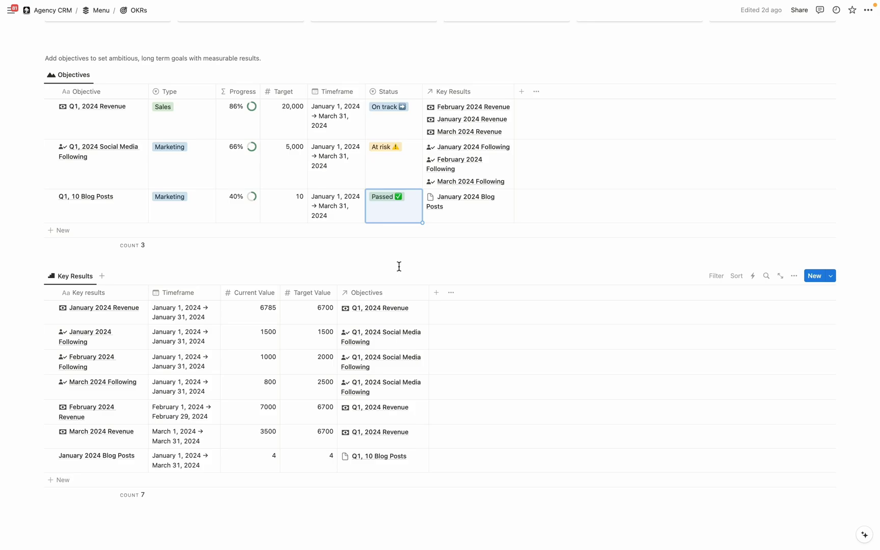
key("super+bracketleft")
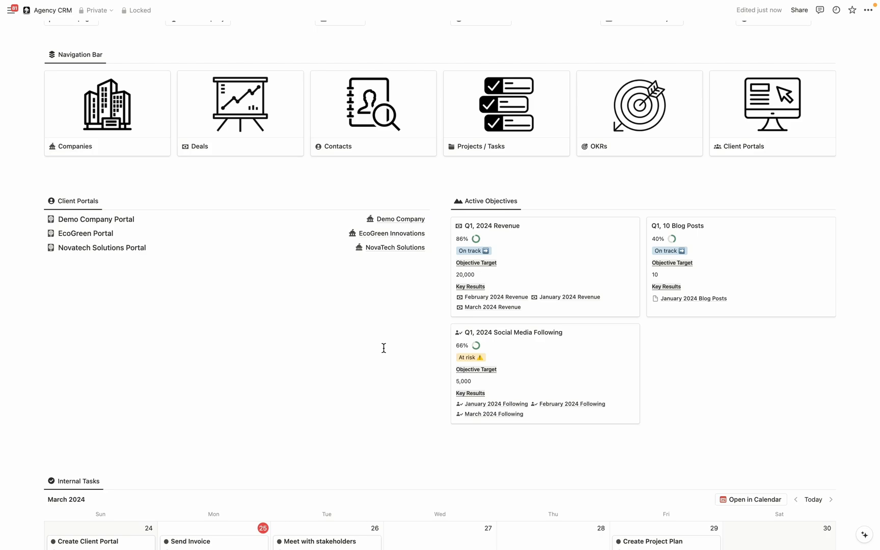
scroll(858, 395, "up", 4)
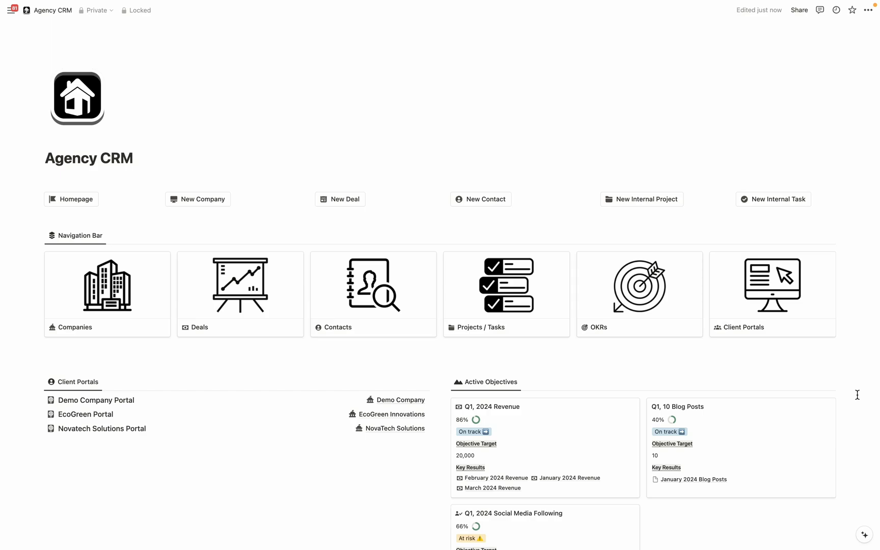